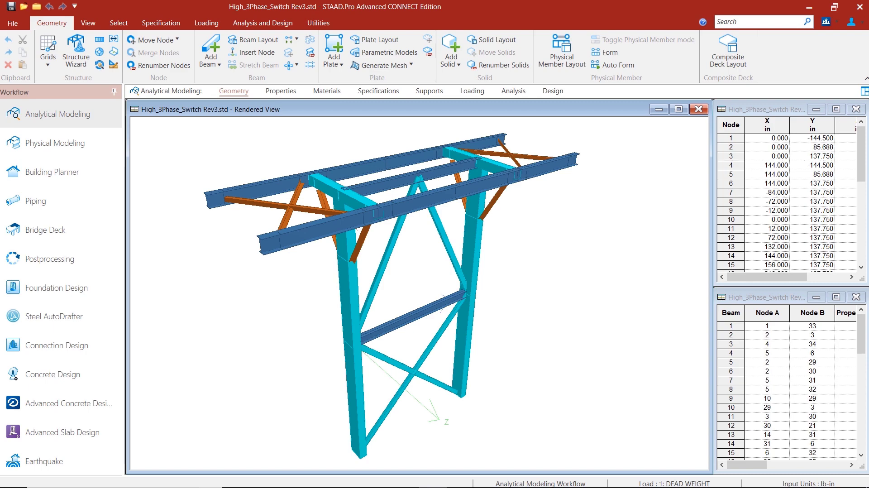
- Open the model's loading definitions and list all load cases and combinations
left_click(56, 287)
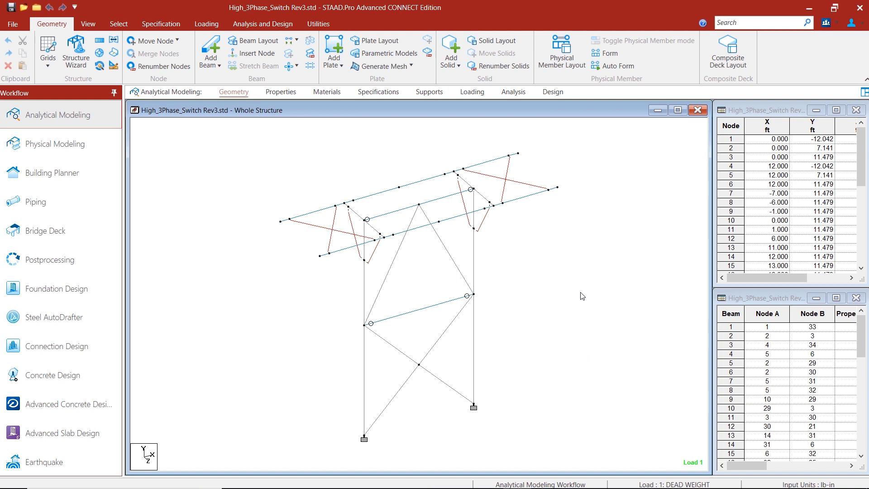
left_click(472, 92)
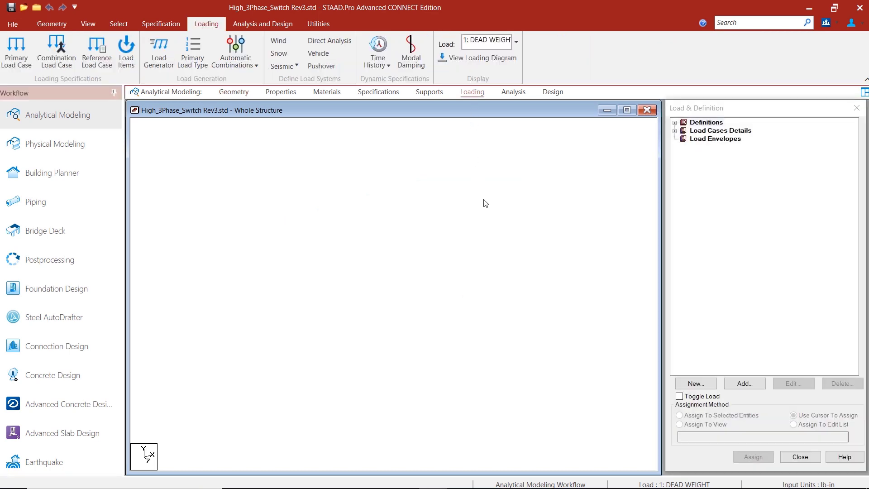
left_click(675, 131)
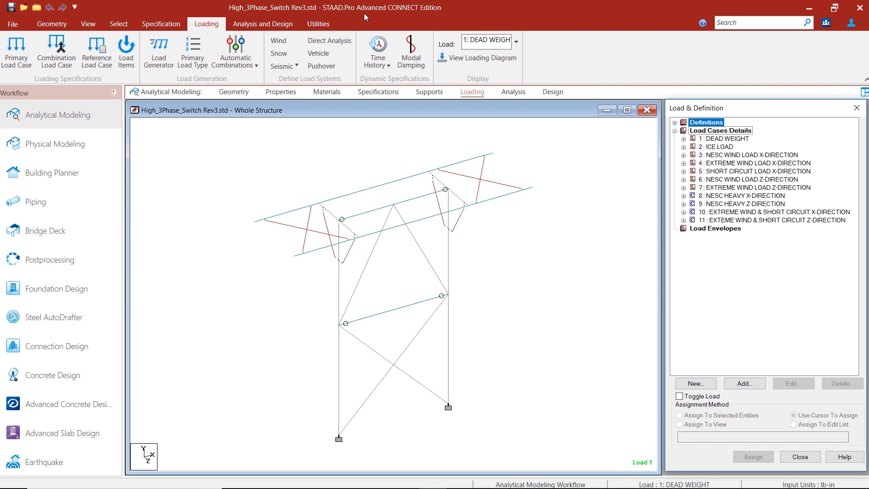
- Run the structural analysis and stay in modeling mode once it is done
left_click(261, 26)
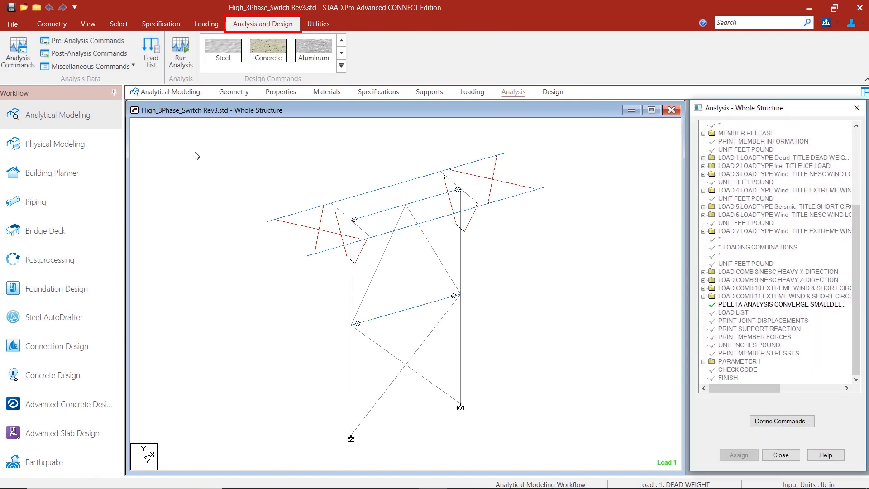
left_click(181, 51)
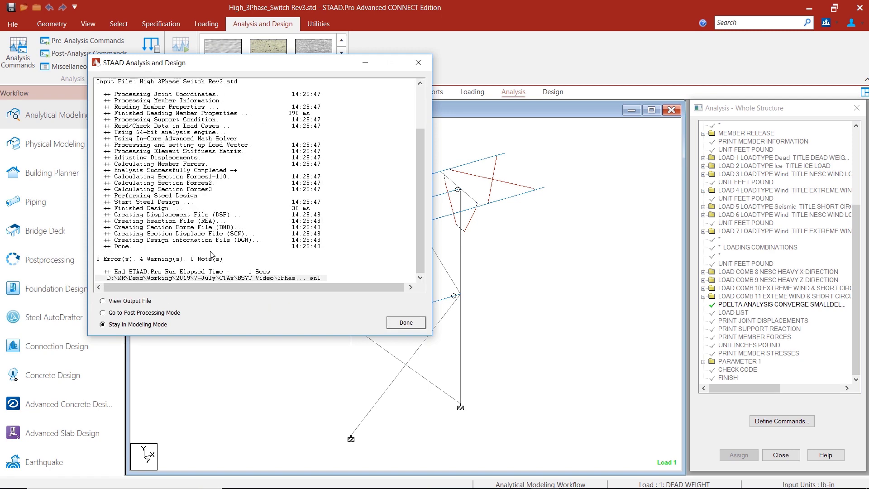
left_click(406, 323)
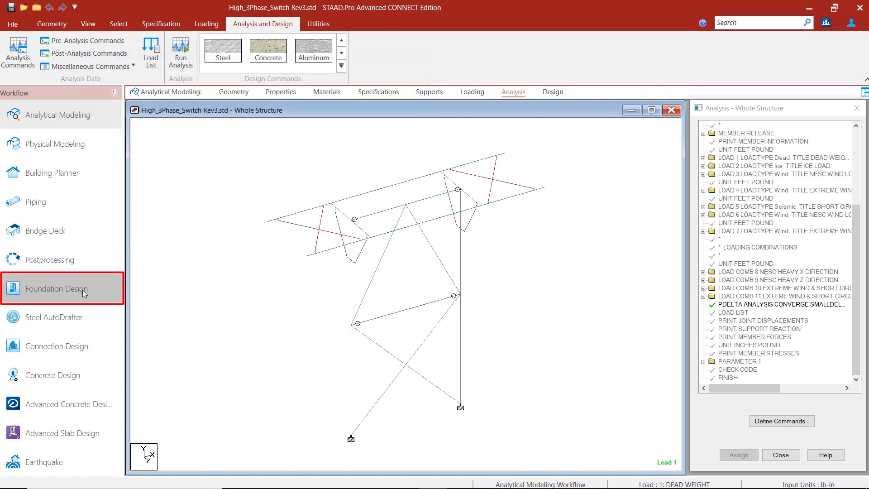
- Include all load cases in the foundation design for all supports and transfer the model to STAAD Foundation Advanced
left_click(83, 289)
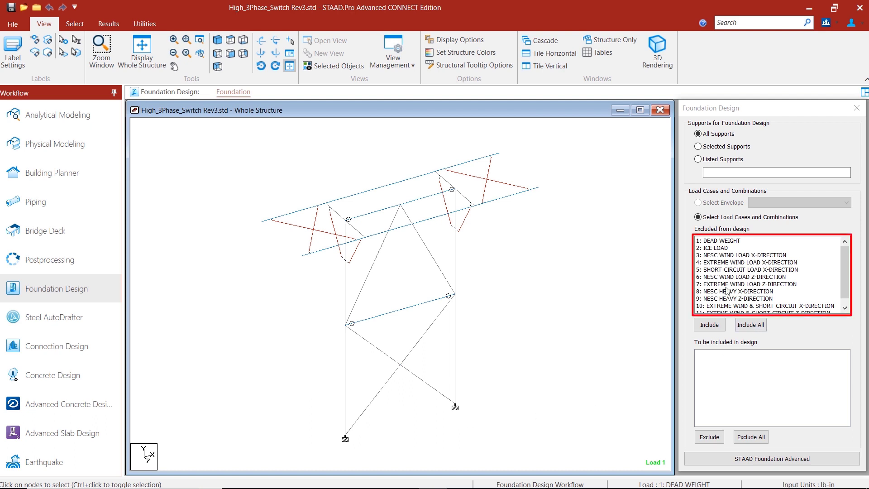
left_click(750, 324)
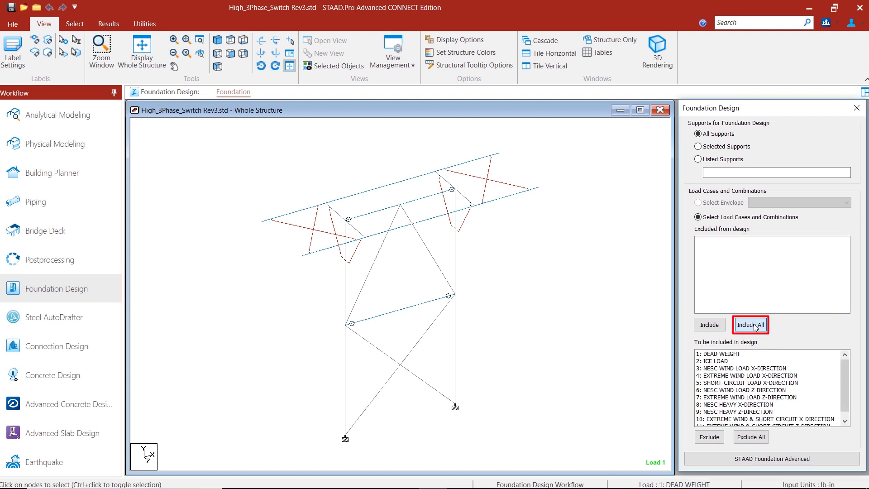
scroll(845, 373, "down", 1)
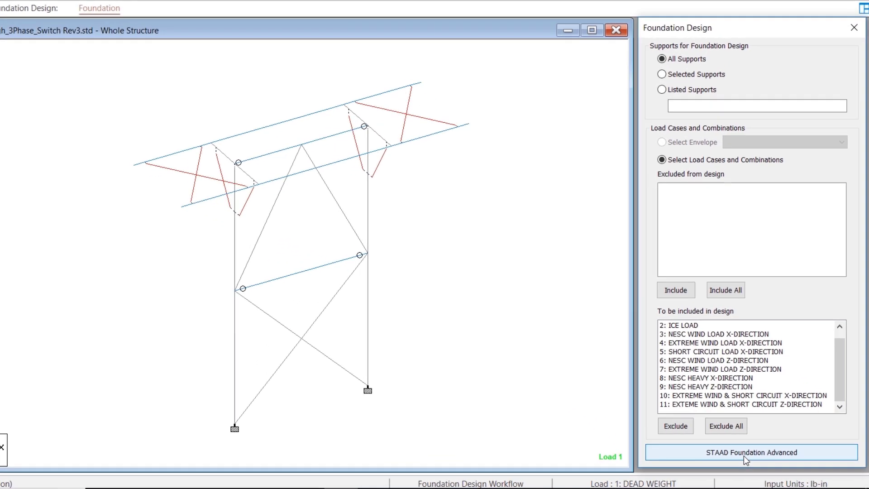
left_click(737, 454)
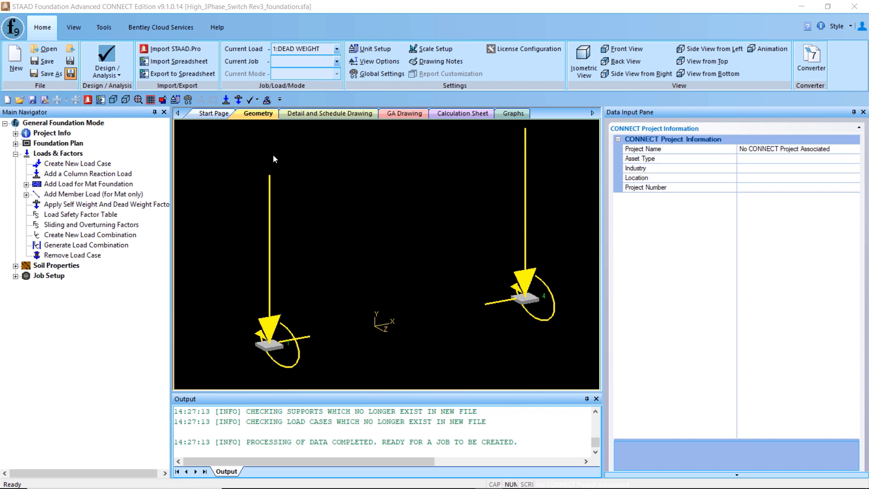
- Review the load case type and loading type of the imported load cases 1 to 4
left_click(75, 154)
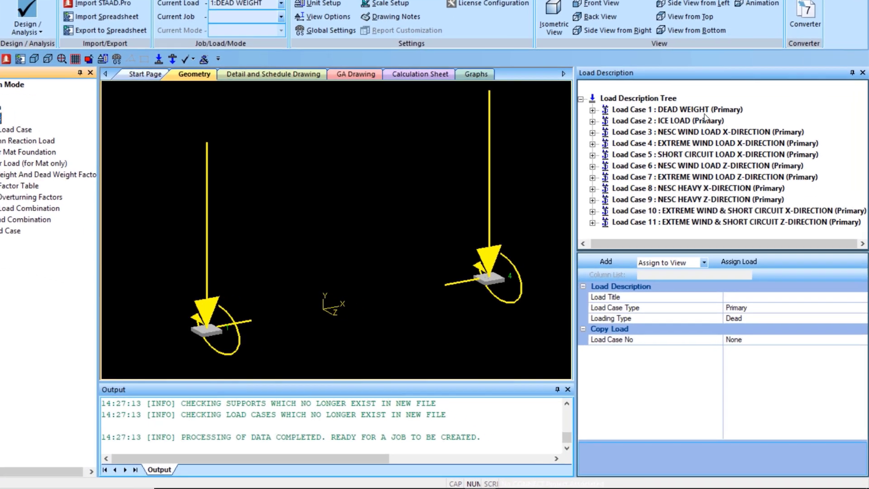
key("Down")
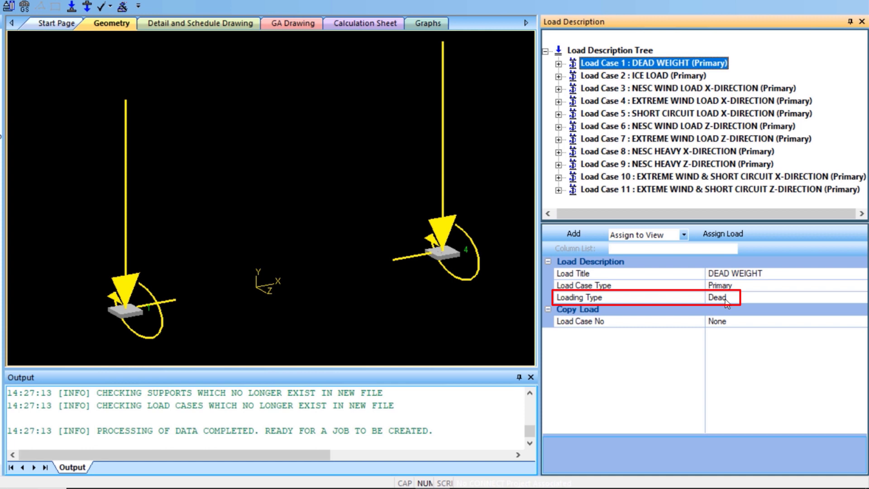
left_click(647, 75)
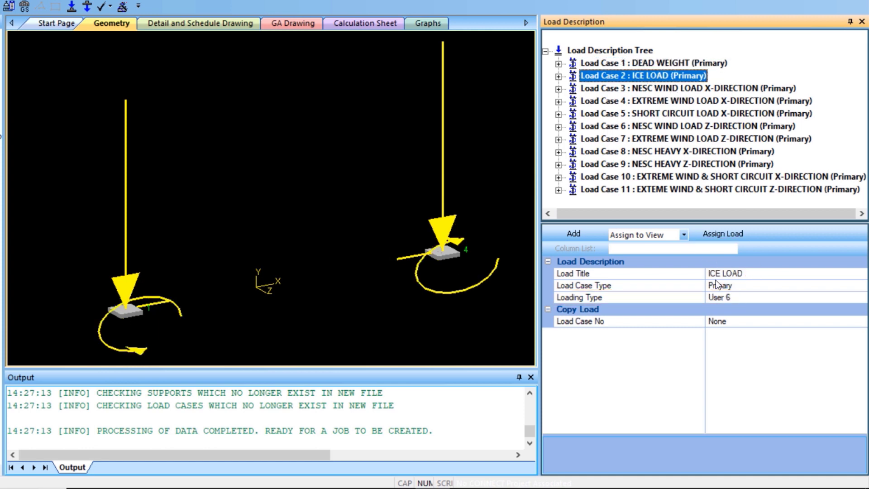
left_click(653, 90)
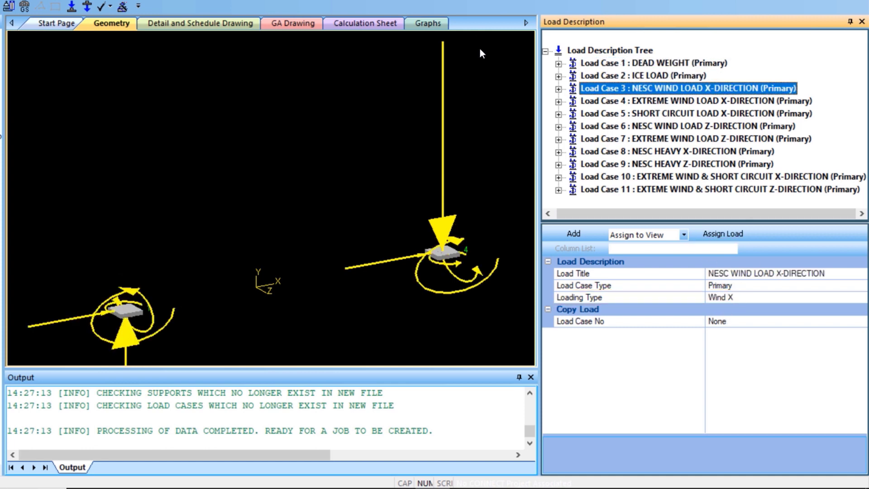
left_click(721, 99)
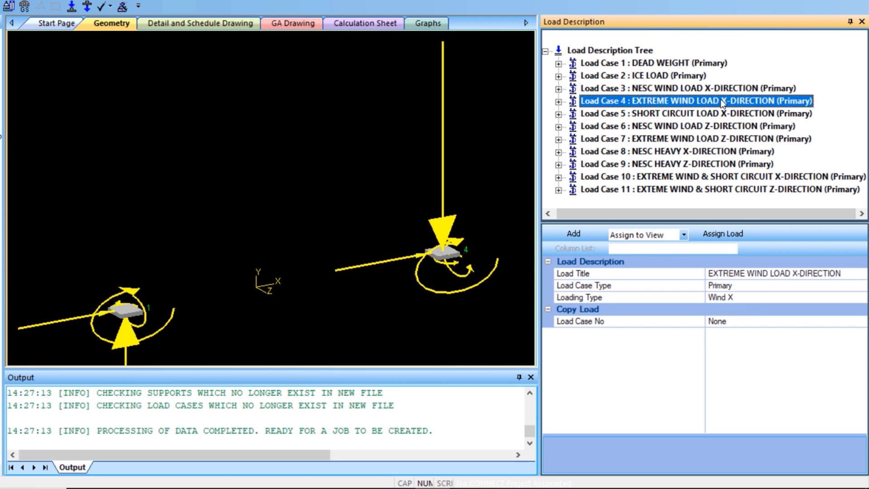
- Set the load case type of load cases 8 to 11 to Service, and check the loading types of wind load cases 4 and 6
left_click(706, 153)
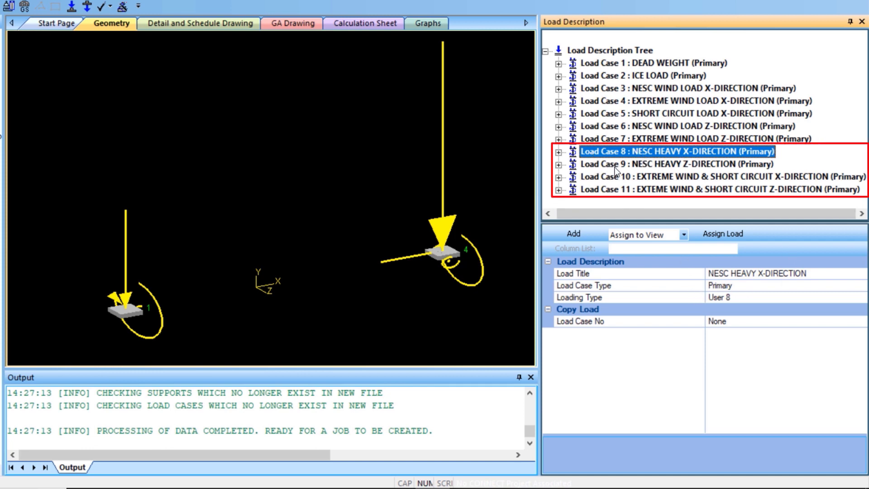
left_click(779, 289)
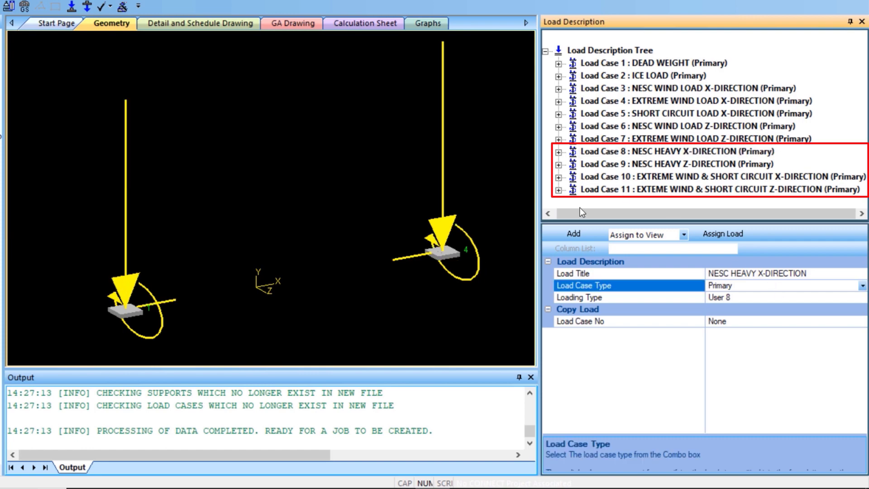
left_click(862, 285)
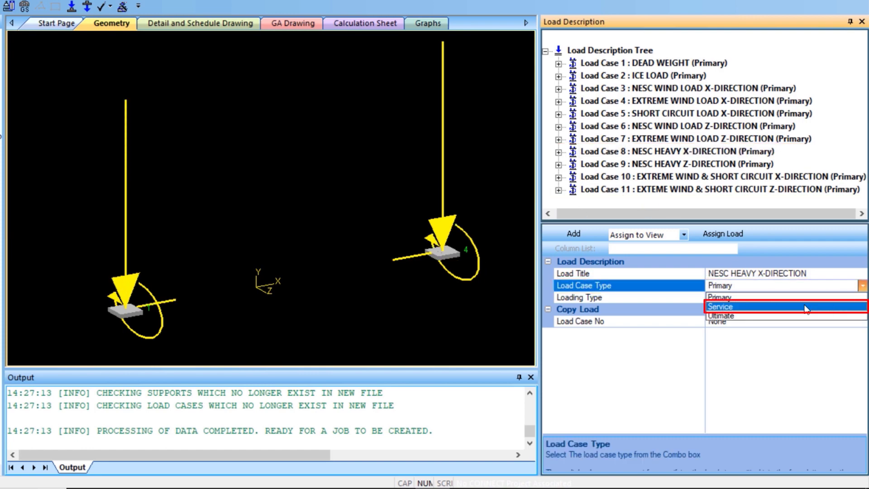
left_click(806, 306)
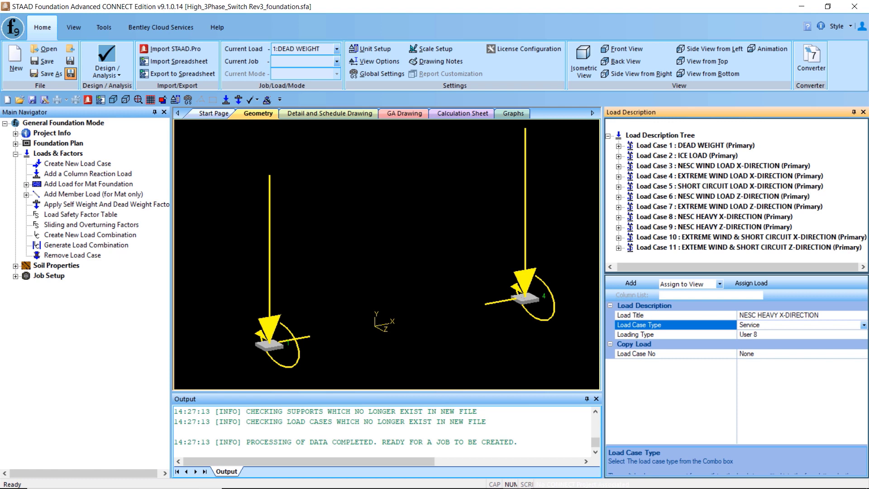
left_click(811, 176)
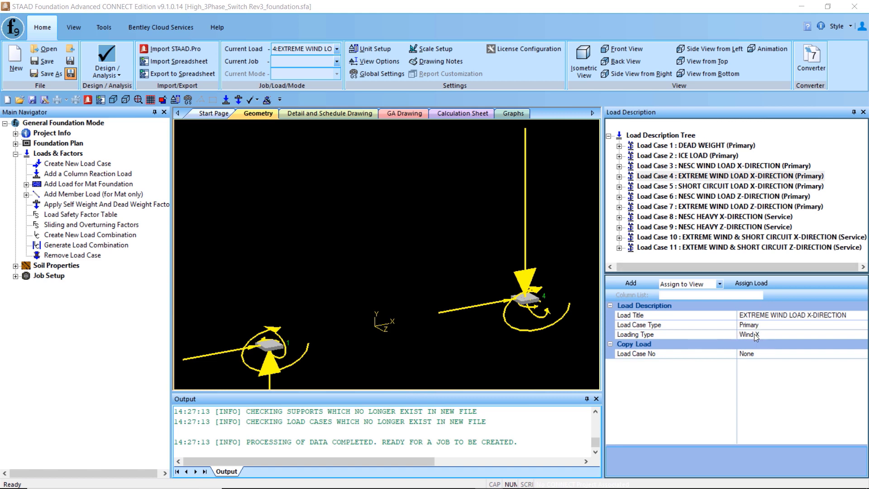
left_click(737, 198)
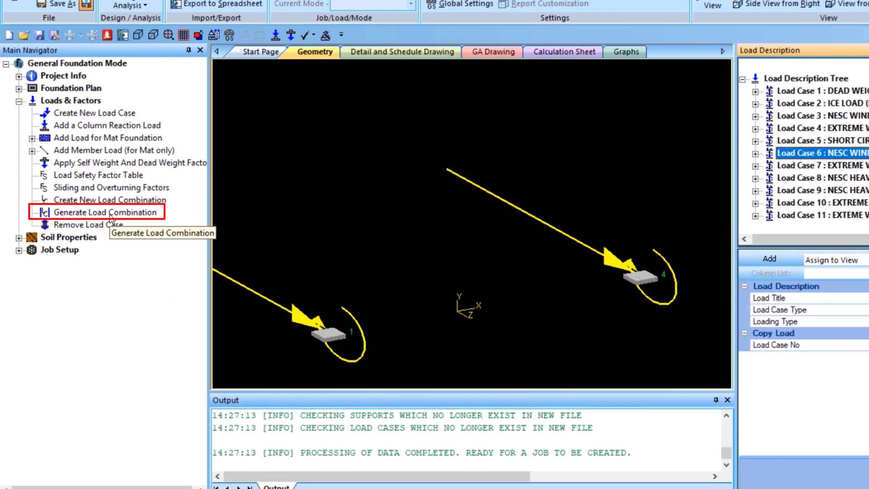
- Generate the service load combinations from the ASCE 7-10 table, numbered from 101
left_click(110, 213)
left_click(391, 71)
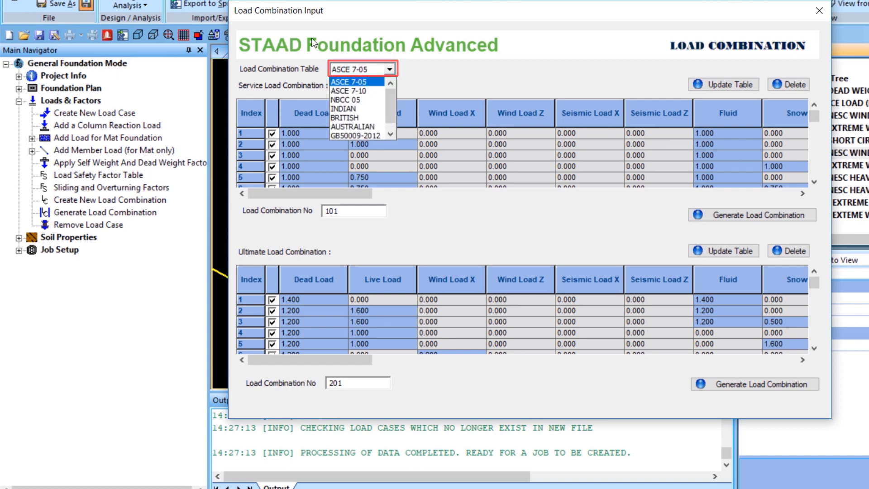
left_click(381, 91)
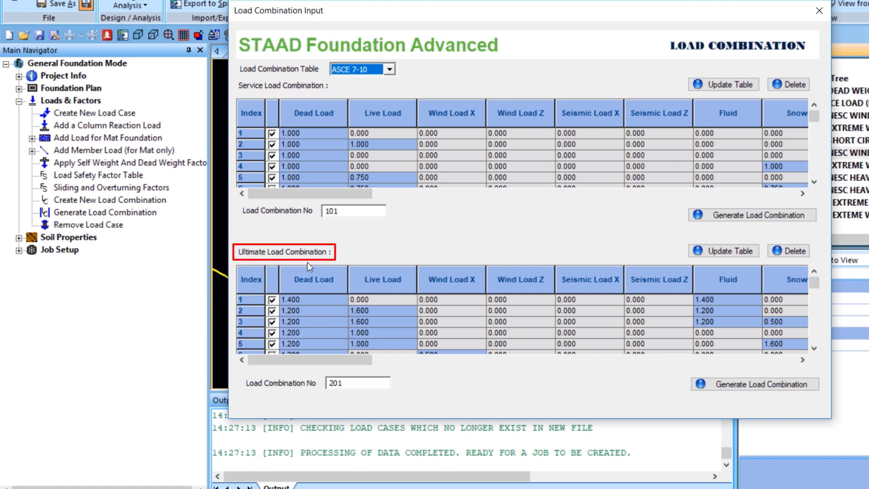
left_click(760, 217)
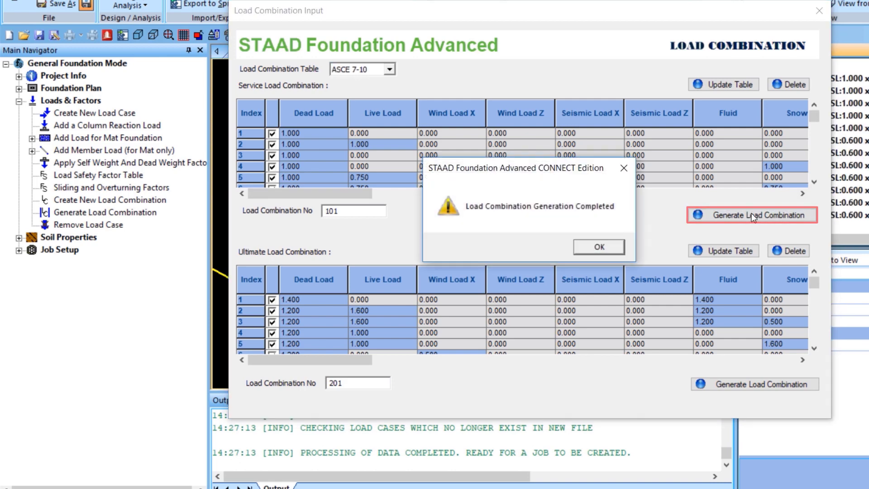
left_click(606, 247)
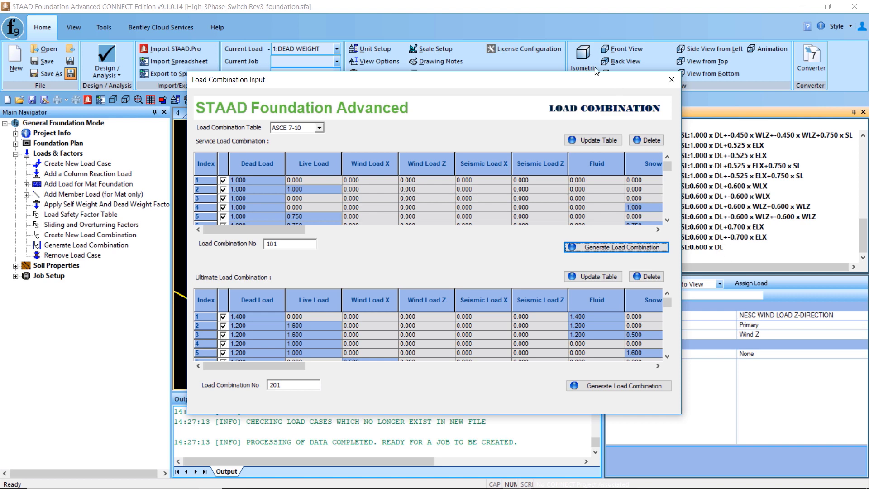
- Generate the ultimate load combinations from the ASCE 7-10 table, numbered from 201
left_click_drag(553, 79, 466, 87)
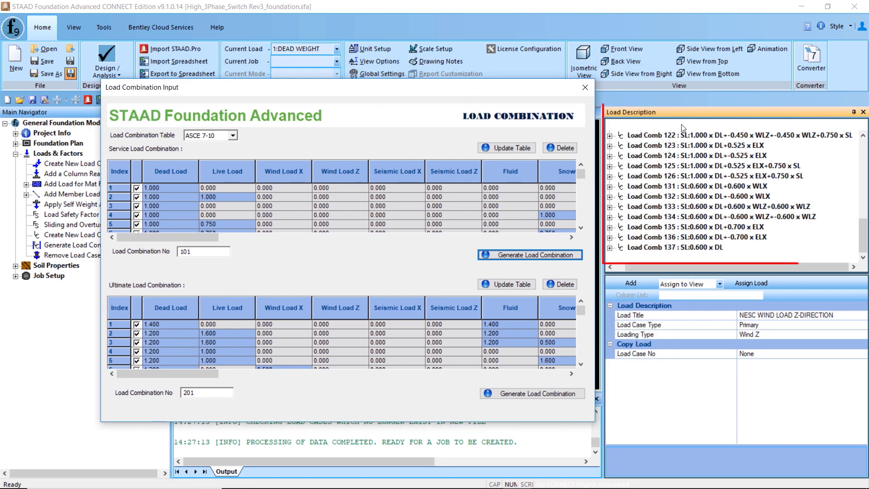
left_click(527, 392)
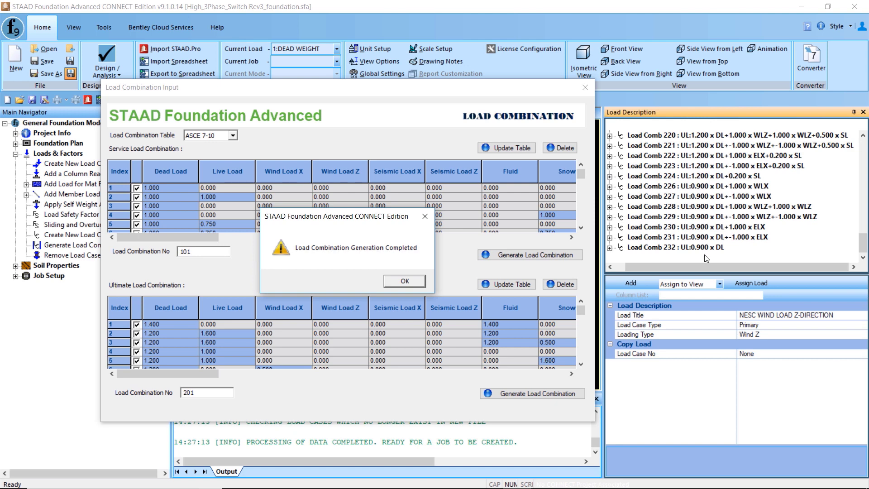
left_click(405, 281)
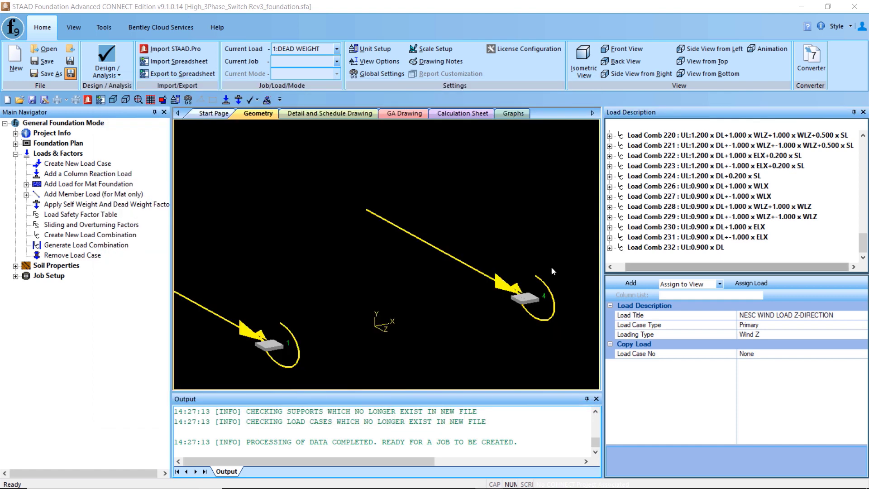
- In the foundation plan's pedestal and anchor bolt settings, enable pedestals for supports 1 and 4
left_click(46, 144)
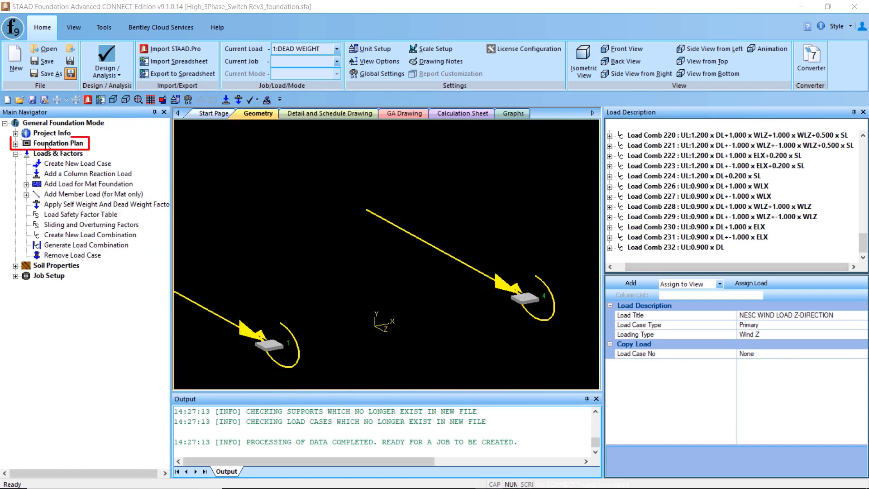
left_click(16, 144)
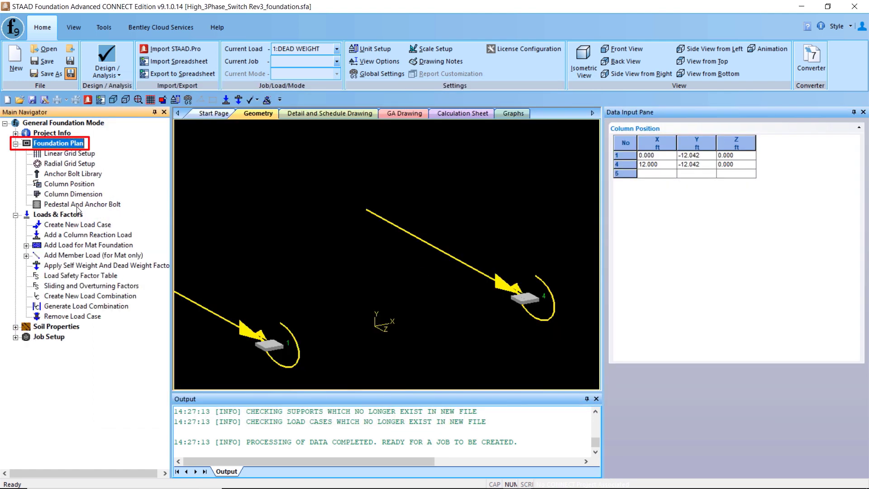
left_click(77, 206)
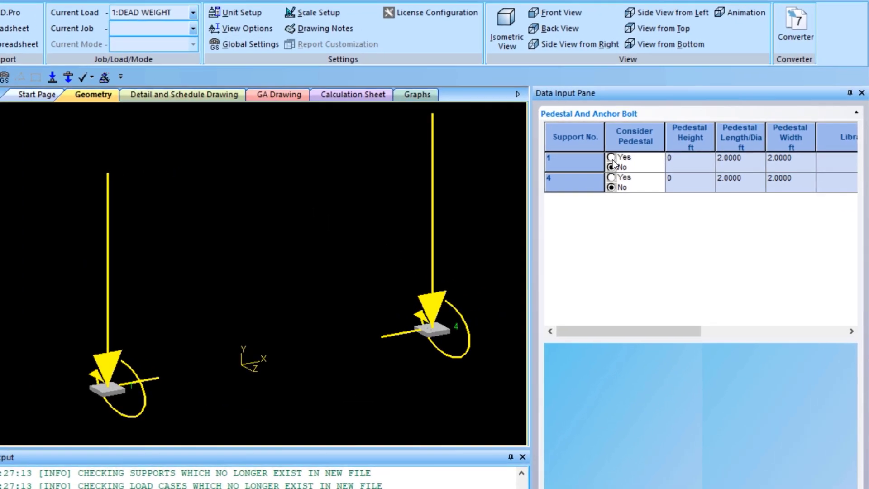
left_click(612, 158)
left_click(612, 178)
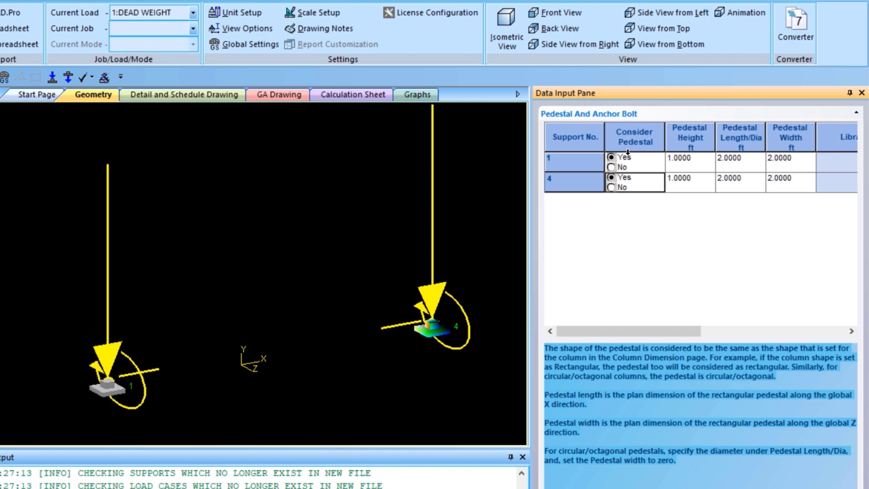
- Set the pedestal height to 4 ft for both supports 1 and 4
left_click(703, 170)
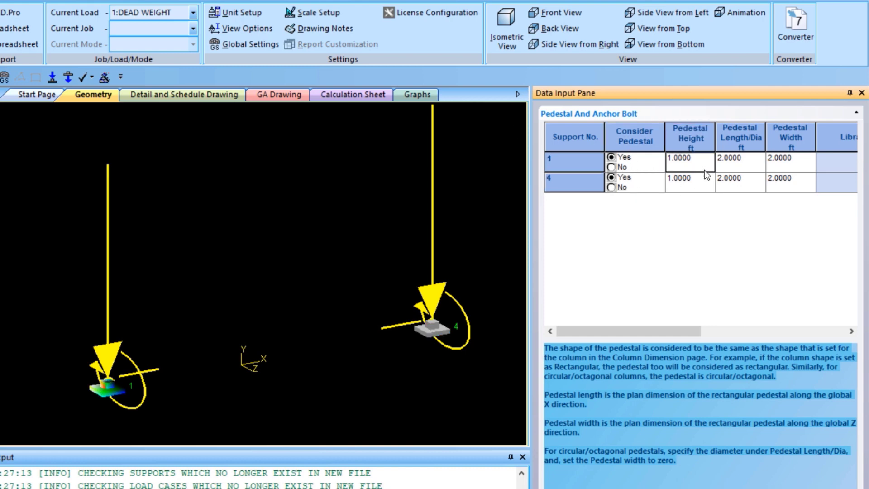
type("4")
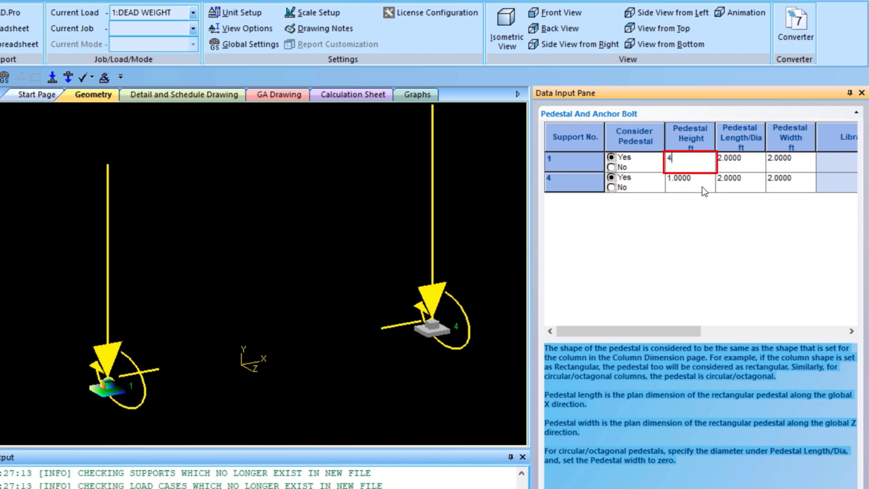
left_click(703, 187)
left_click(703, 186)
type("4")
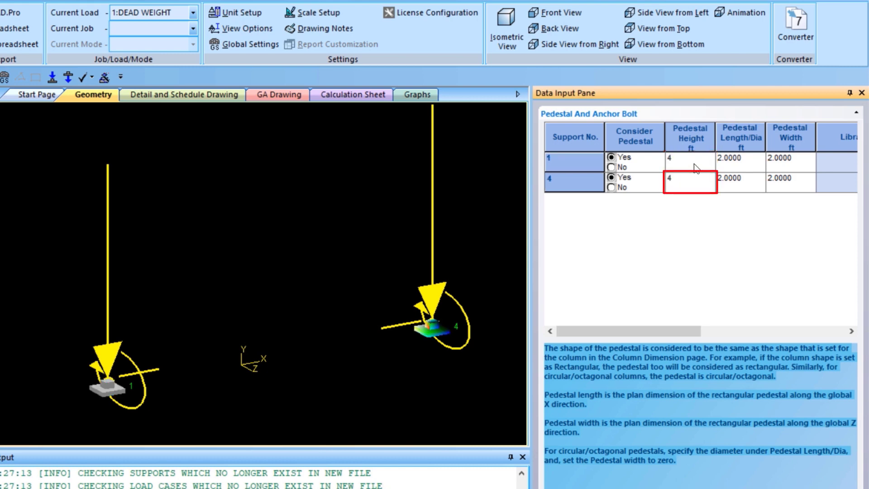
- Set the pedestal length and width of support 1 to 2.5 ft each
left_click(700, 232)
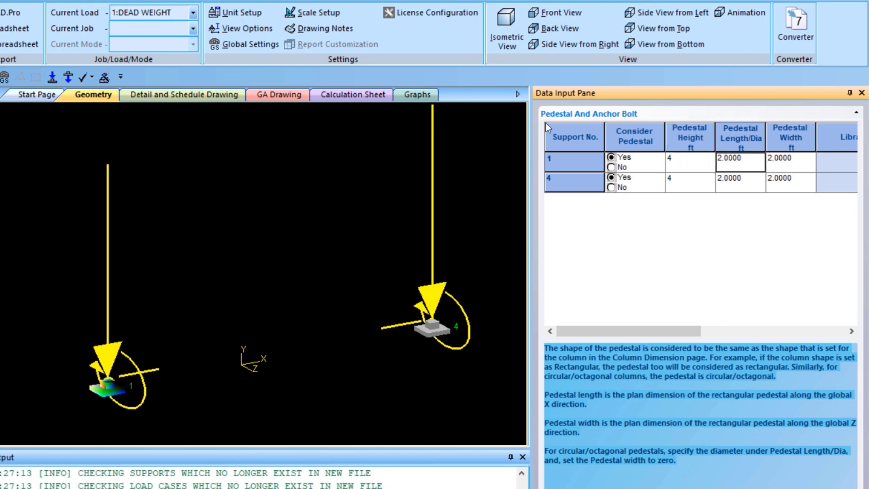
type("2.5")
key("Tab")
left_click(798, 169)
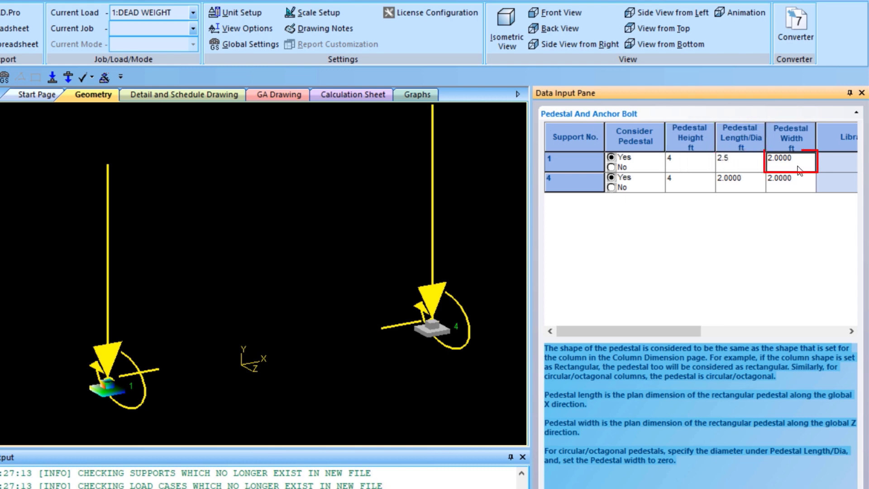
type("2.5")
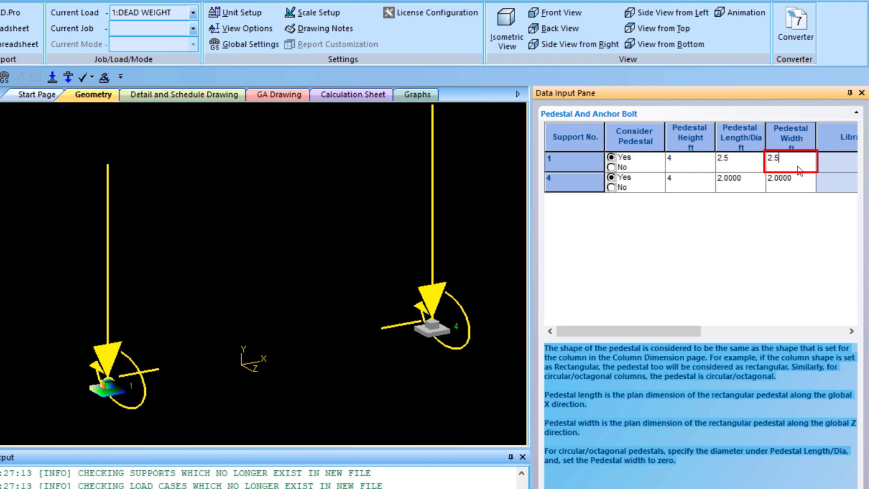
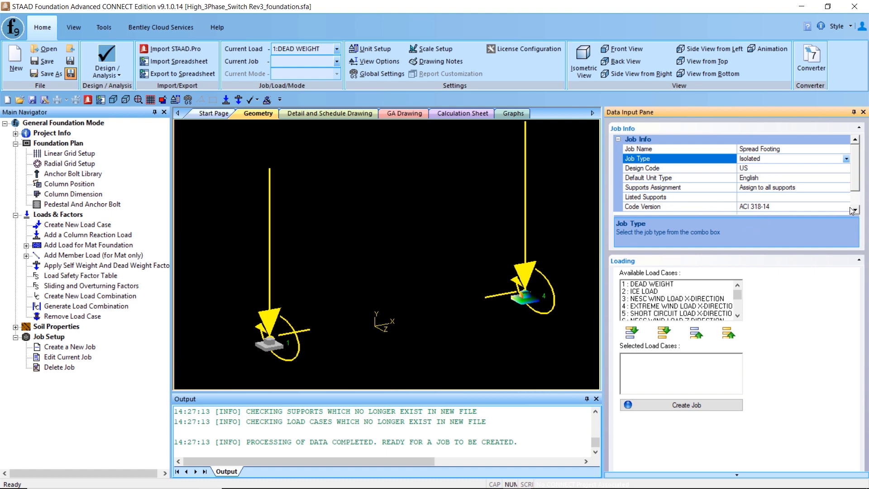
- Select ACI 318-14 as the code version for the isolated Spread Footing job
scroll(831, 209, "down", 1)
left_click(835, 197)
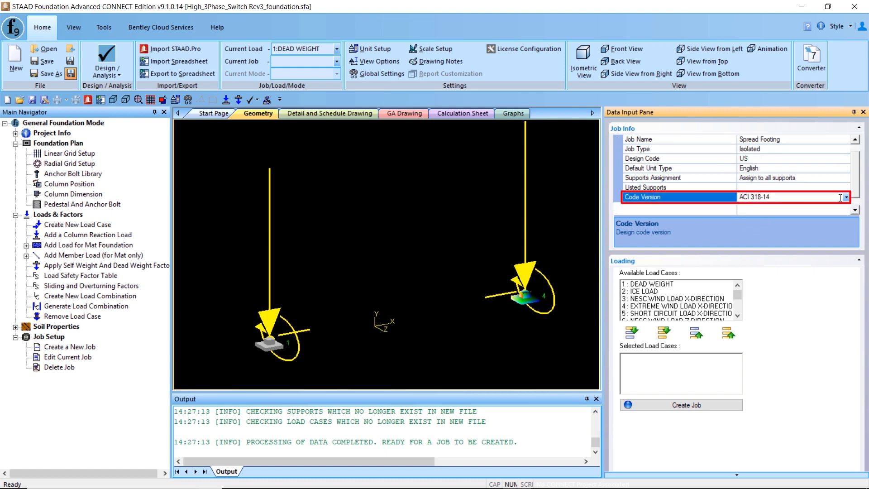
left_click(847, 197)
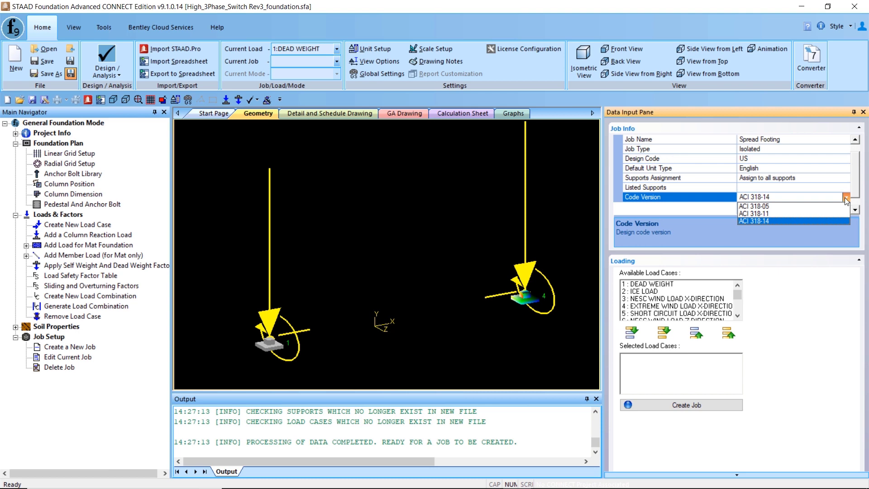
left_click(801, 222)
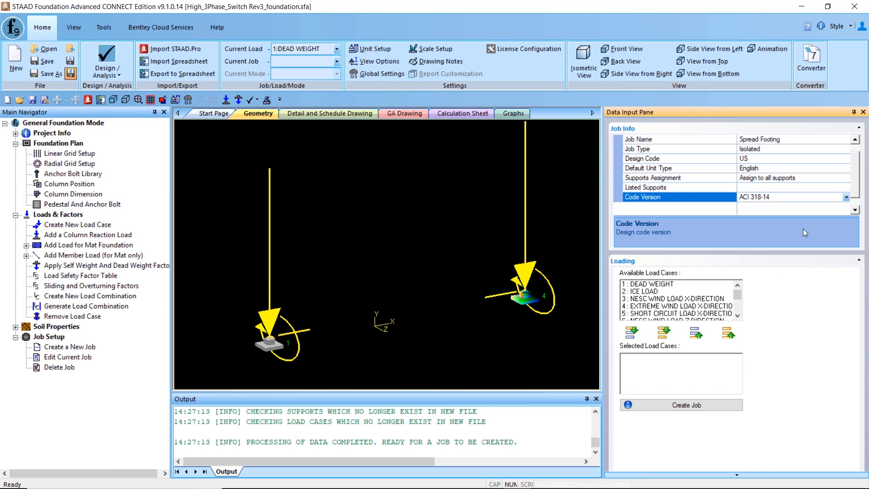
left_click(860, 186)
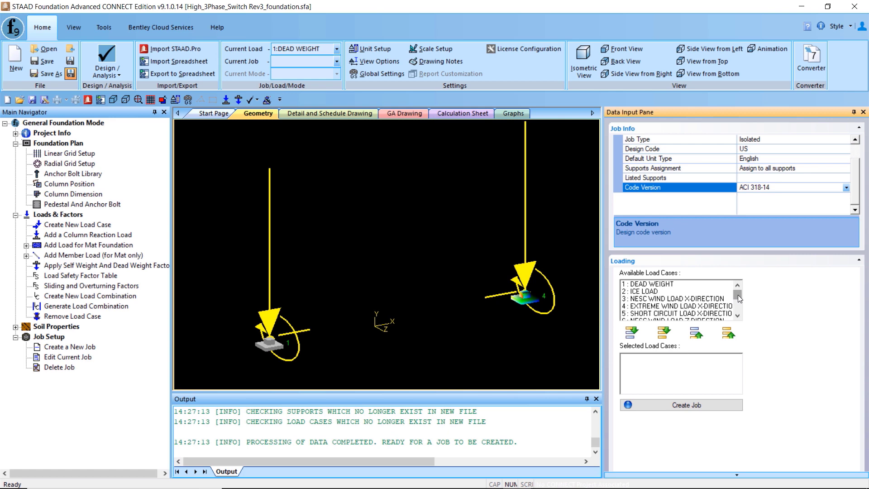
- Add the generated load combinations and load cases 8 to 11 to the Spread Footing job's selected load cases, and create the job
left_click(665, 333)
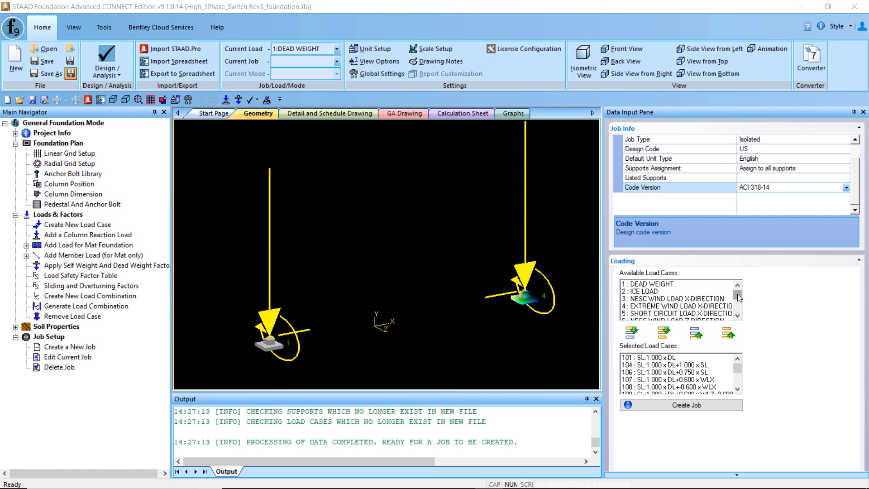
left_click_drag(739, 296, 741, 312)
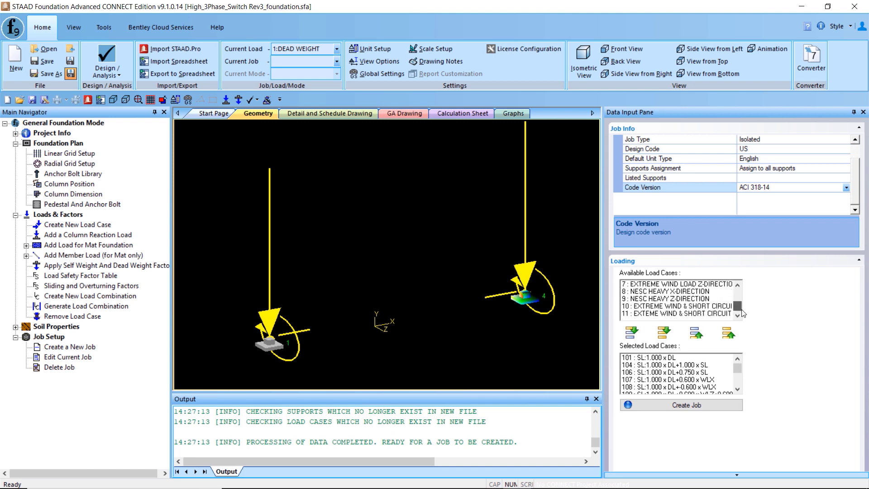
left_click(682, 298)
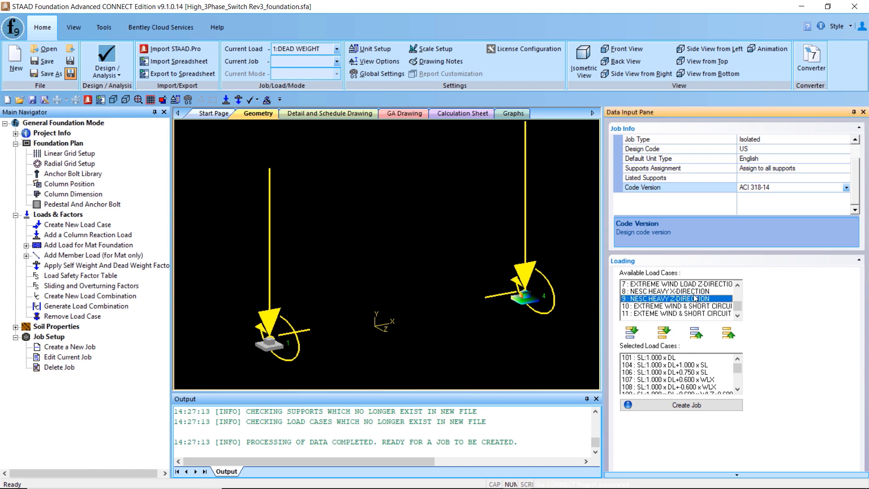
left_click(693, 292, "ctrl")
left_click(689, 308, "ctrl")
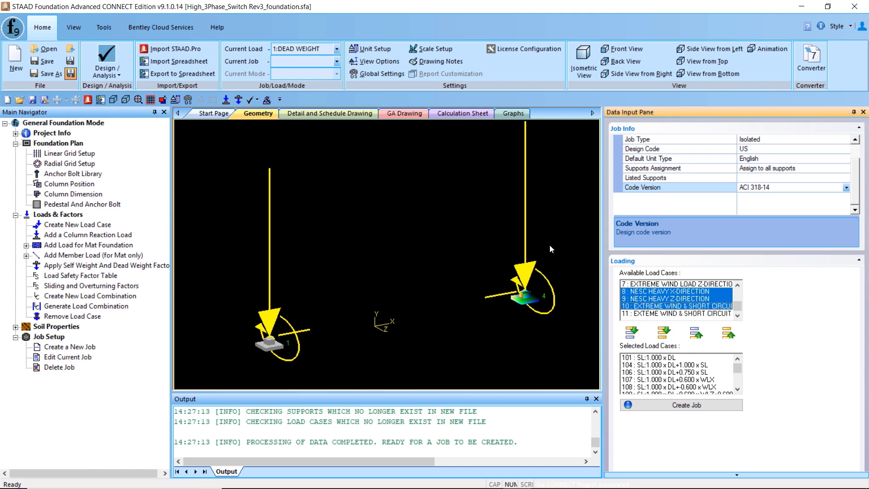
left_click(687, 314, "ctrl")
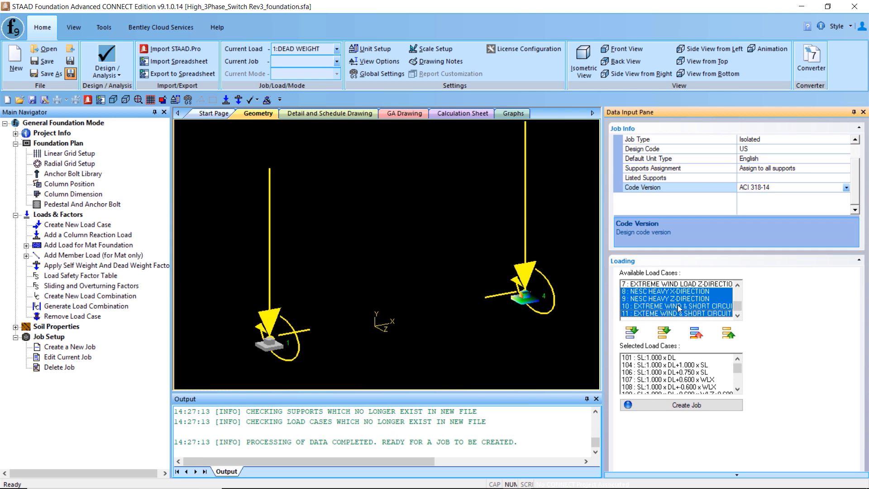
left_click(631, 335)
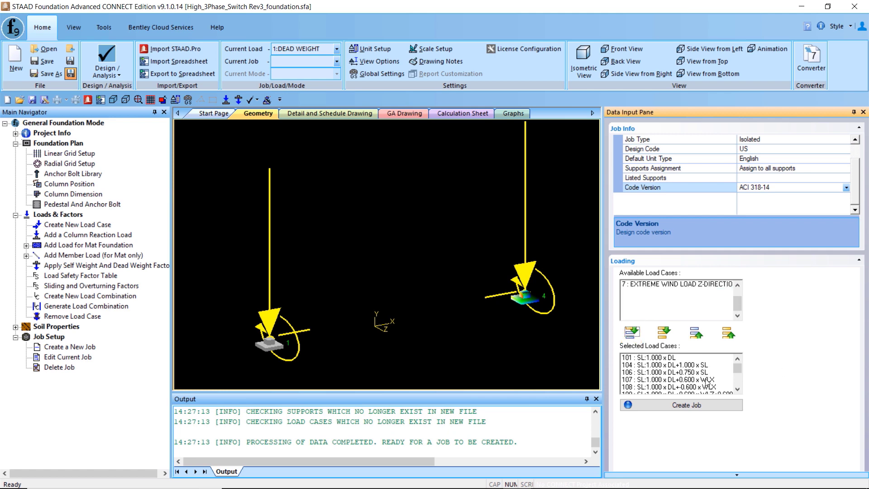
mouse_move(738, 369)
left_mouse_down()
mouse_move(740, 388)
mouse_move(739, 368)
left_mouse_up()
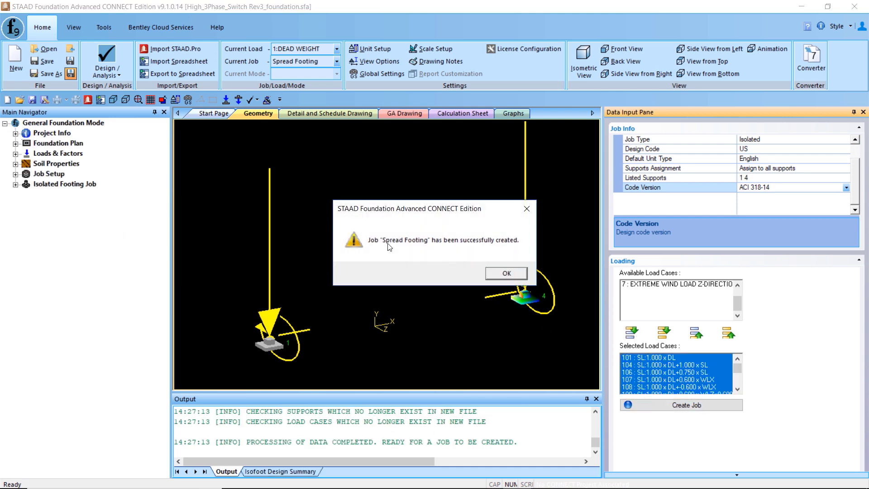
left_click(502, 274)
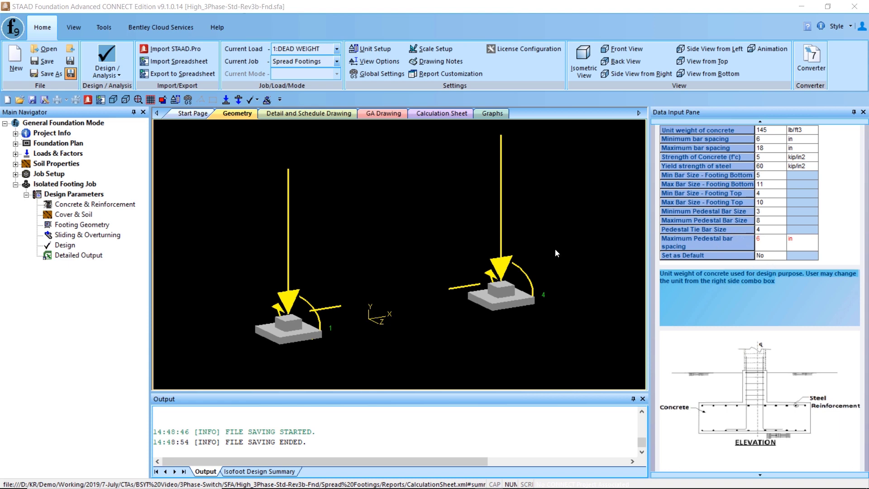
- Set the isolated footing's concrete and reinforcement values as default and save the file
left_click(770, 256)
left_click(781, 255)
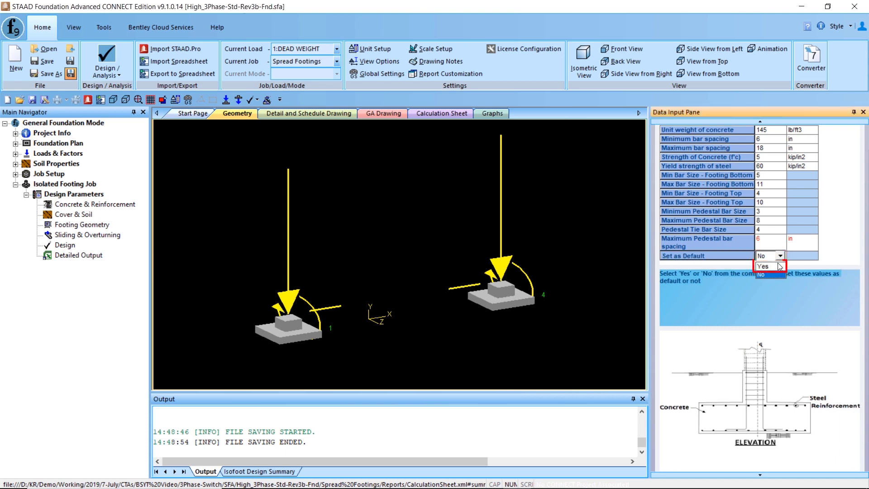
left_click(780, 267)
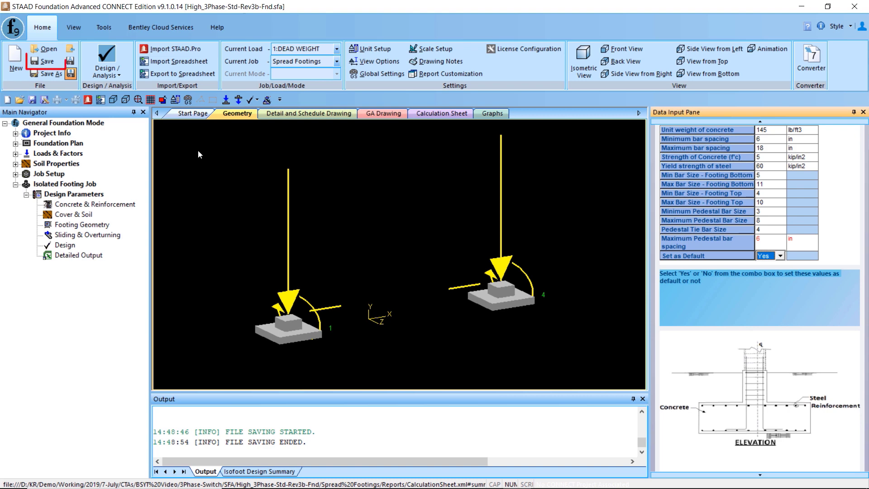
left_click(43, 61)
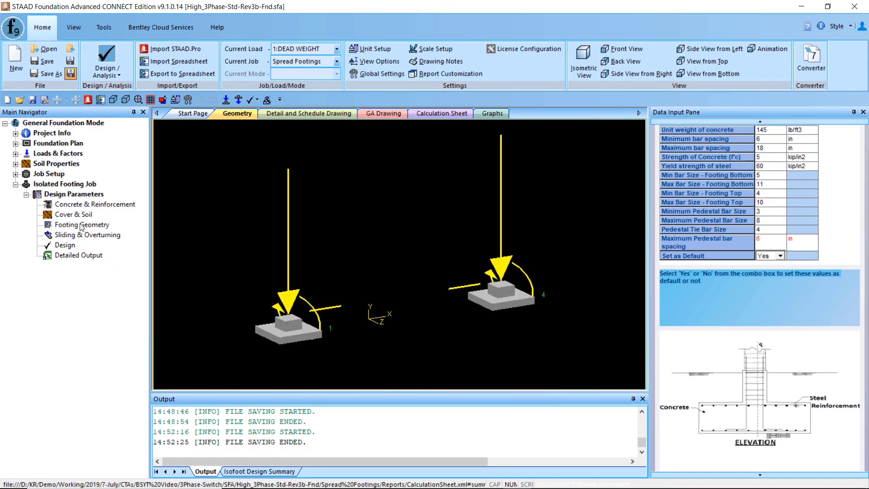
- Check the isolated footing's cover and soil values, and choose Calculate Dimension as the footing geometry design type
left_click(84, 216)
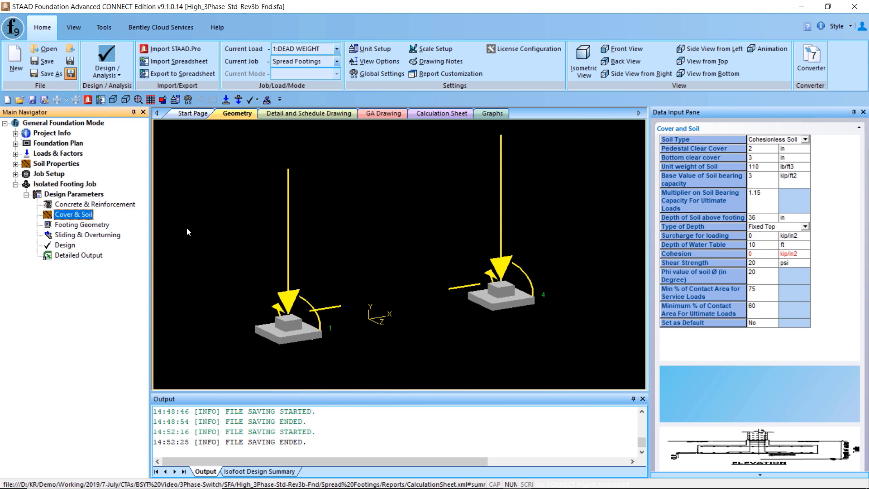
left_click(90, 227)
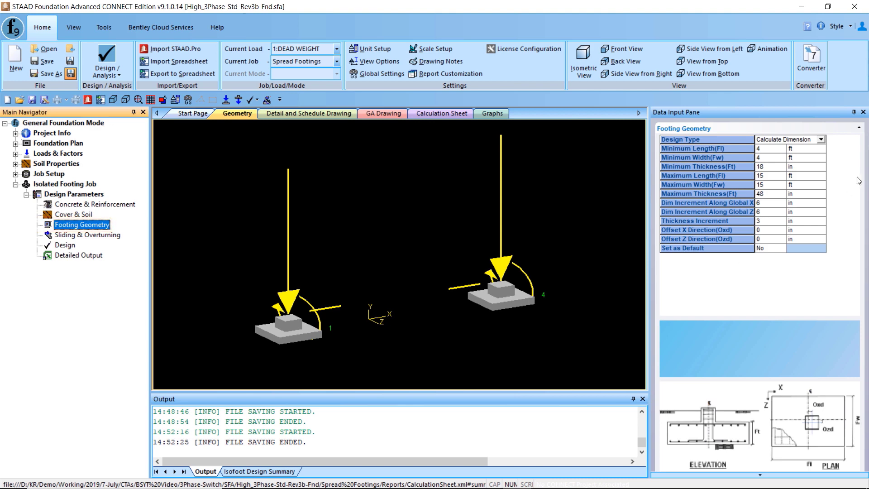
left_click(821, 140)
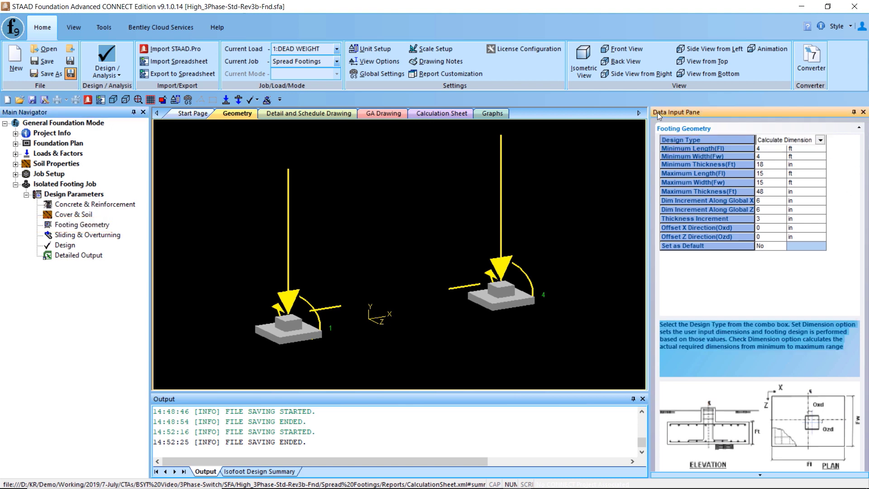
key("Return")
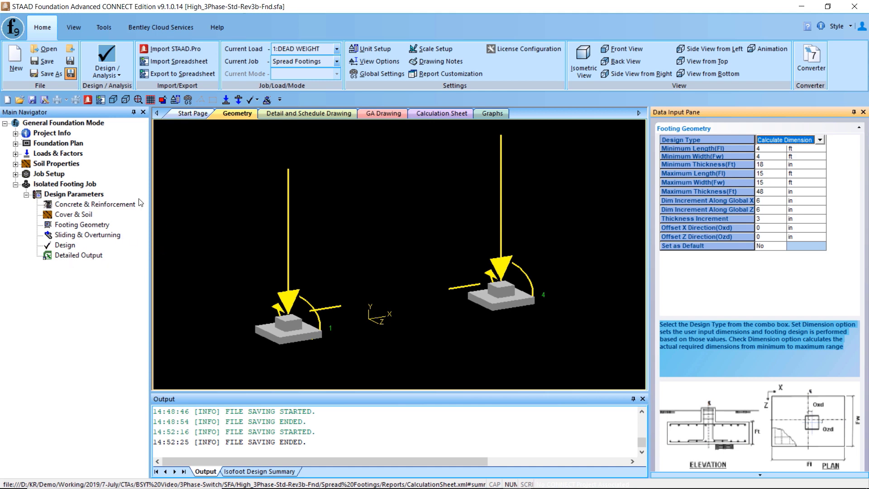
- Check the sliding and overturning parameters, run the isolated footing design, and view the summary tables of its calculation sheet
left_click(98, 235)
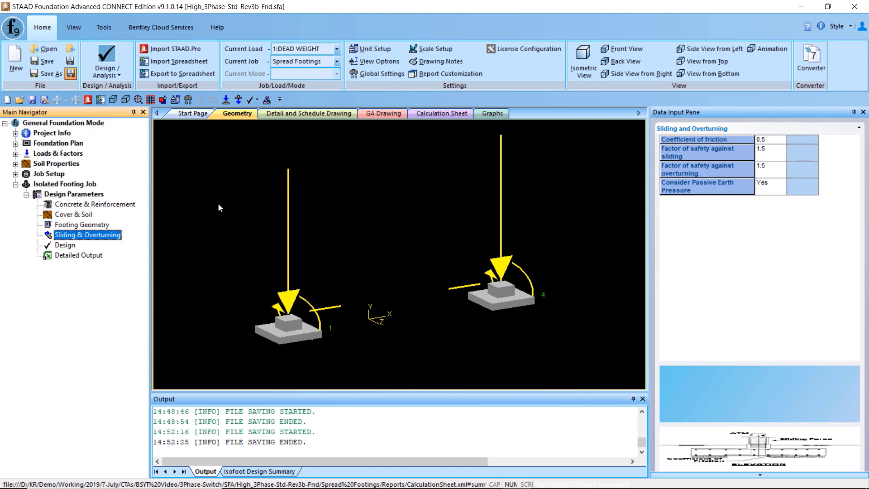
left_click(102, 256)
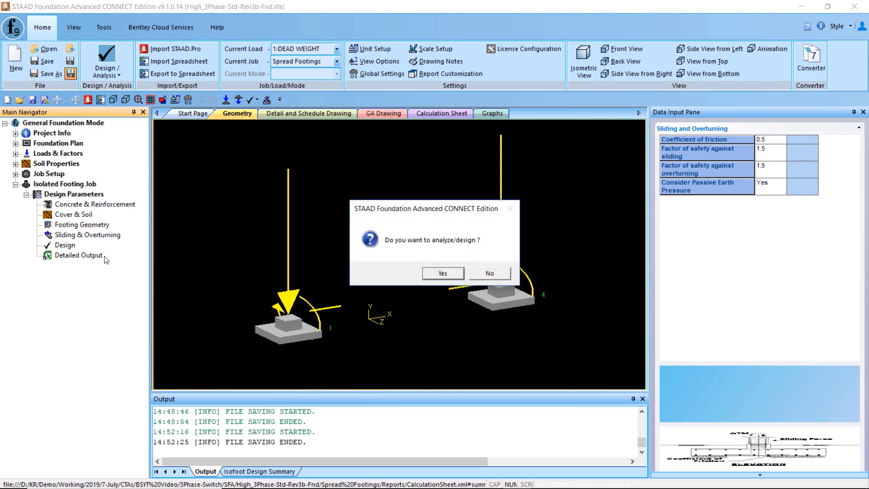
left_click(443, 273)
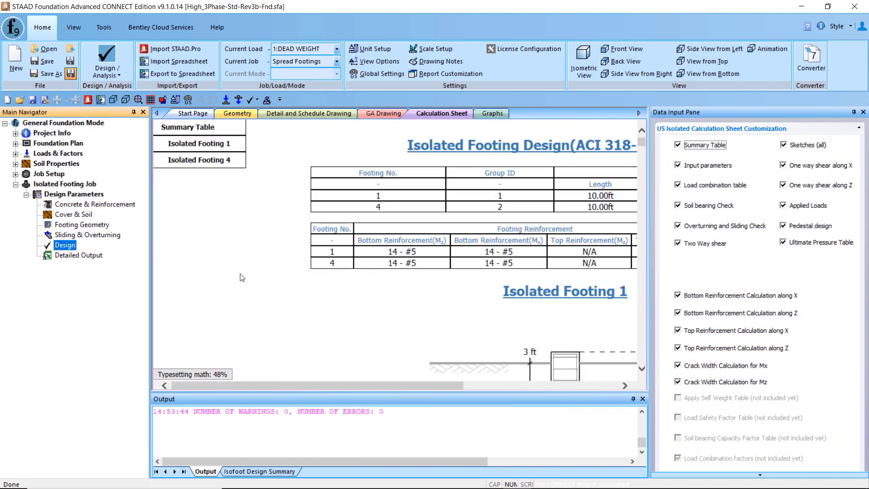
left_click_drag(393, 388, 462, 387)
left_click_drag(457, 385, 486, 386)
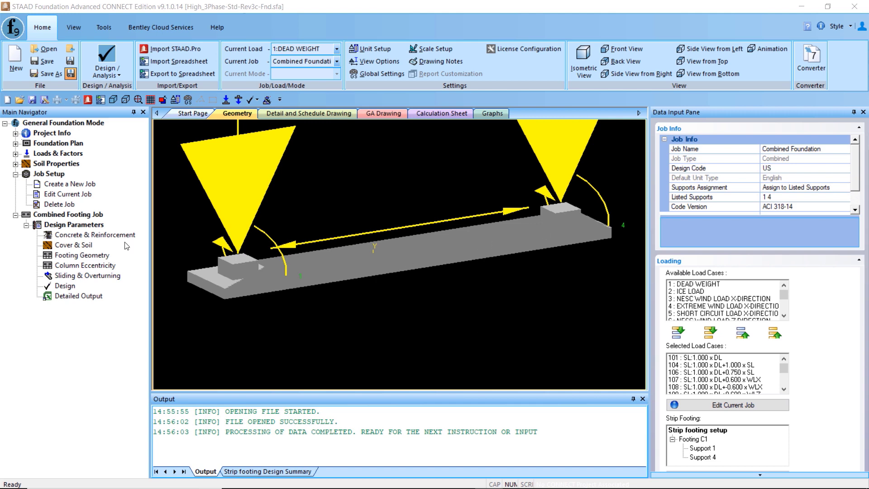
- Set the unit weight of concrete to 145 lb/ft3 in the combined footing's concrete and reinforcement parameters
left_click(89, 236)
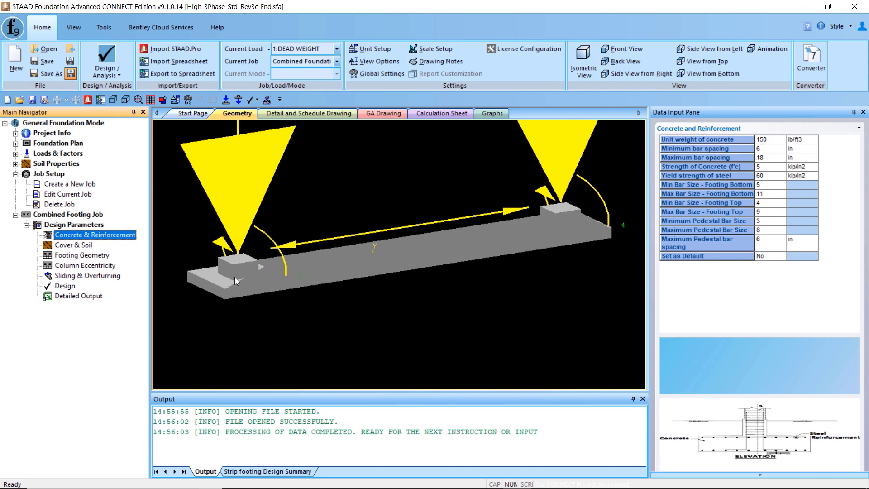
left_click(776, 143)
type("1")
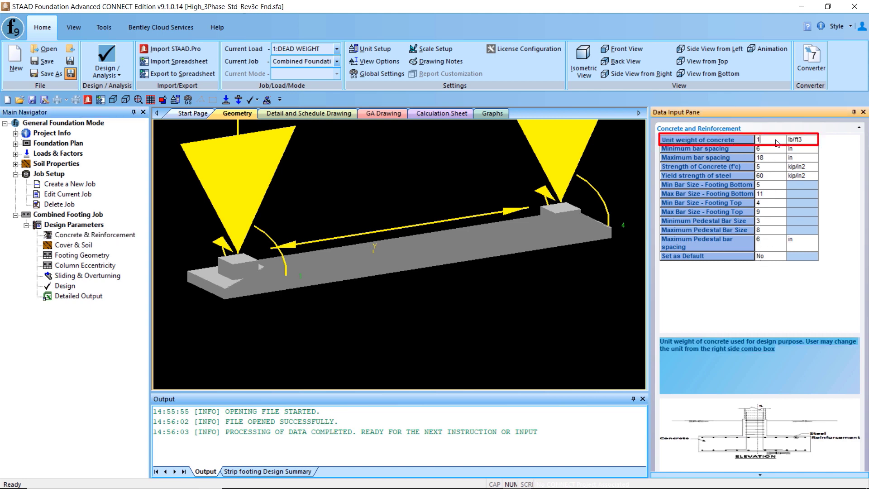
type("45")
key("Return")
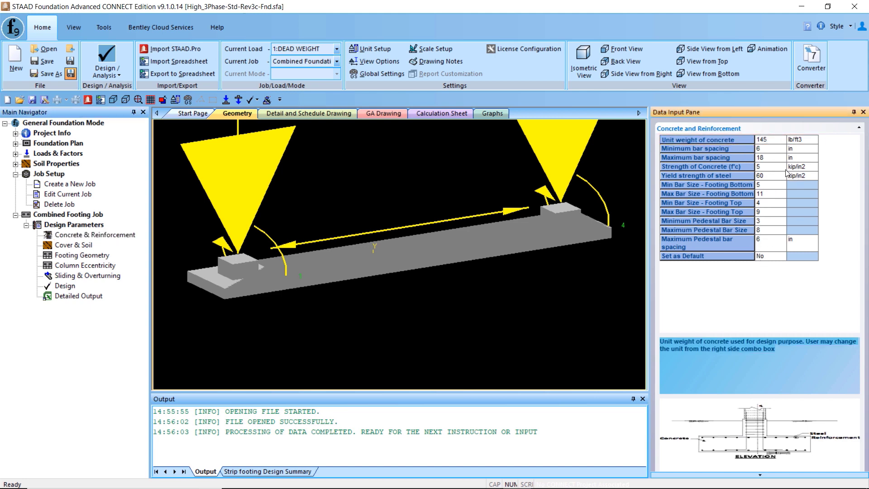
left_click(769, 166)
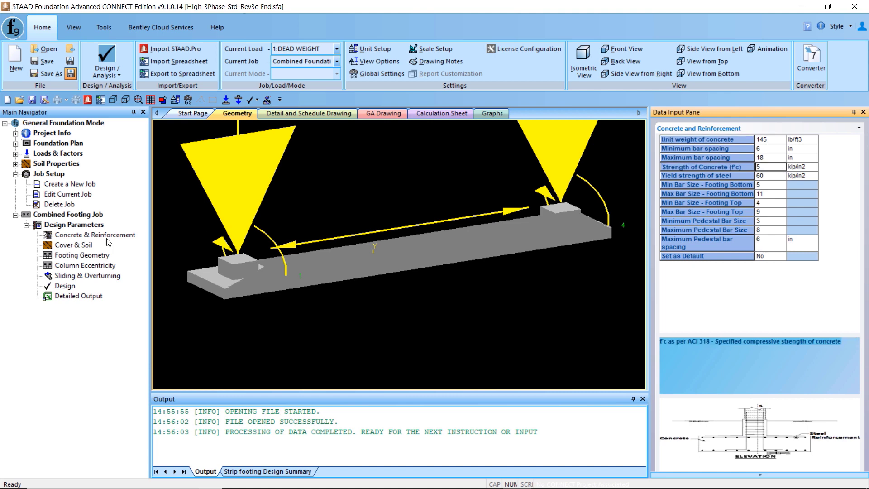
- Review the combined footing's cover and soil, footing geometry, and sliding and overturning parameters
left_click(81, 246)
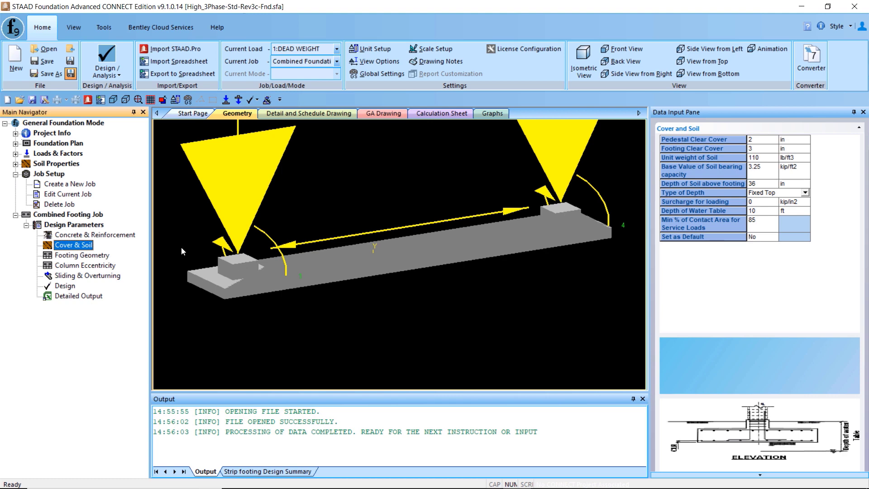
left_click(91, 256)
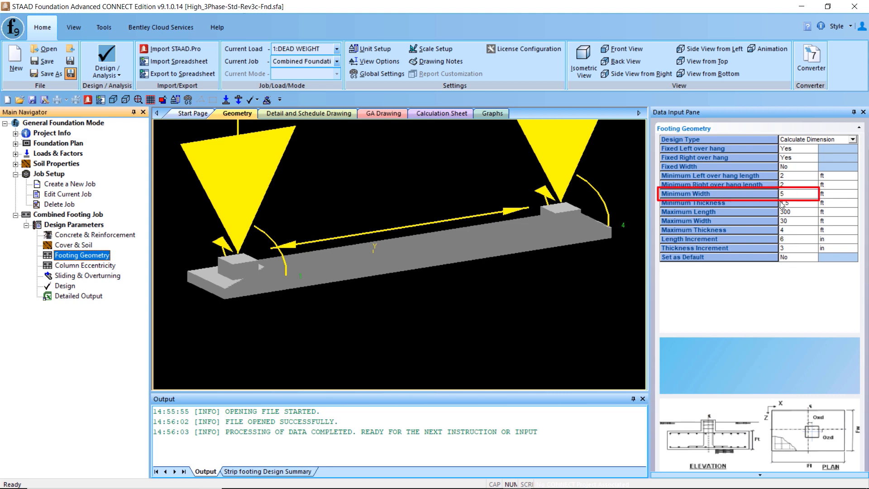
left_click(91, 276)
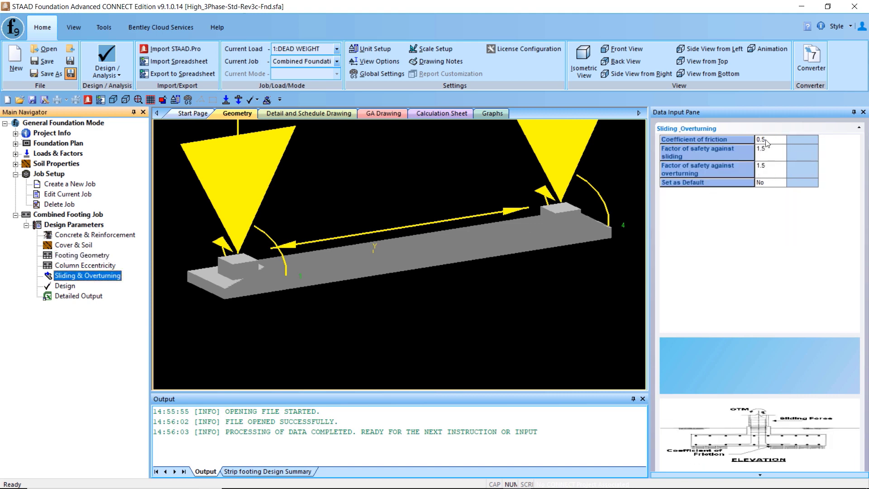
- Run the combined footing design, saving the modified file before the analysis
left_click(57, 287)
left_click(431, 273)
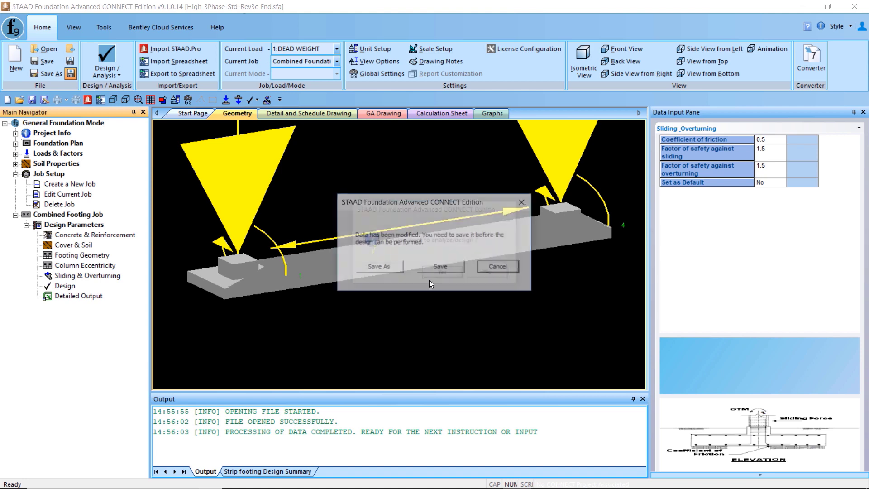
left_click(427, 275)
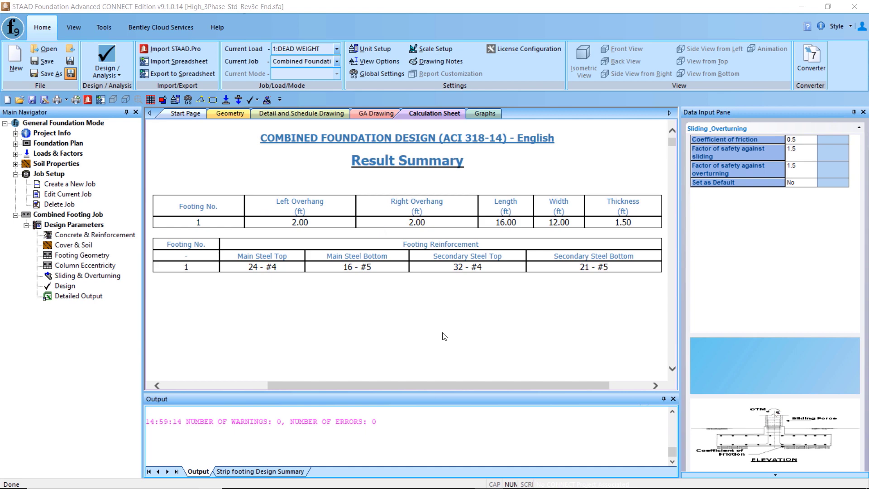
- Examine the combined footing's result summary, geometry sketches, input properties and footing size calculations in the calculation sheet
scroll(451, 319, "down", 5)
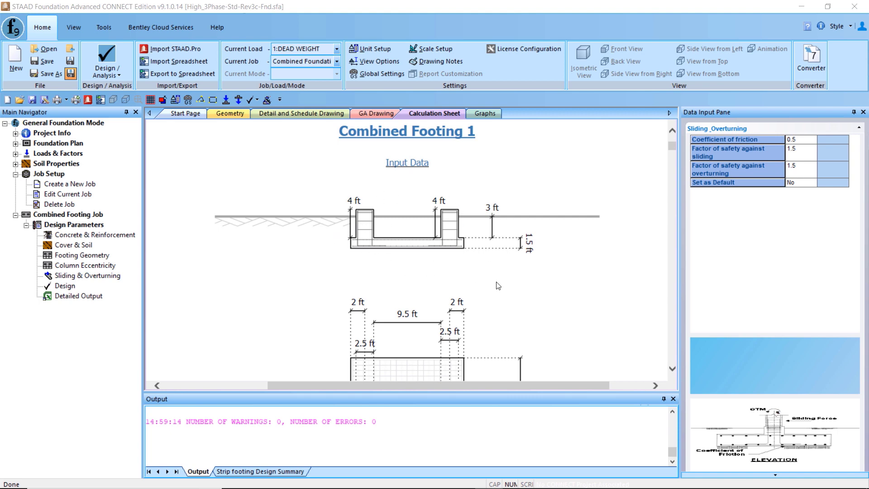
scroll(544, 284, "down", 3)
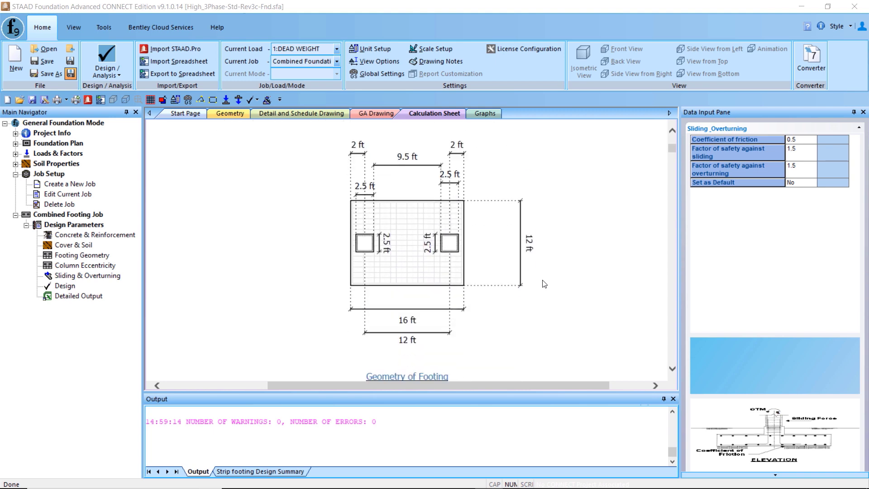
scroll(520, 305, "down", 5)
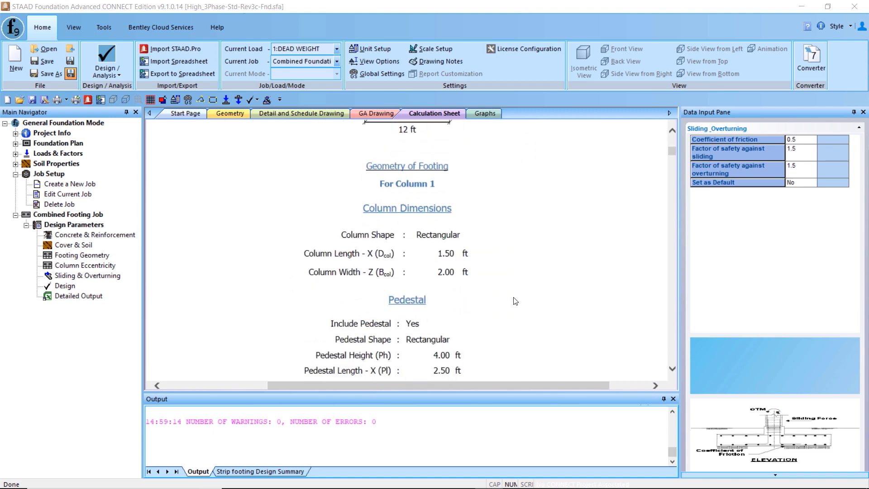
scroll(516, 305, "down", 6)
scroll(516, 305, "down", 15)
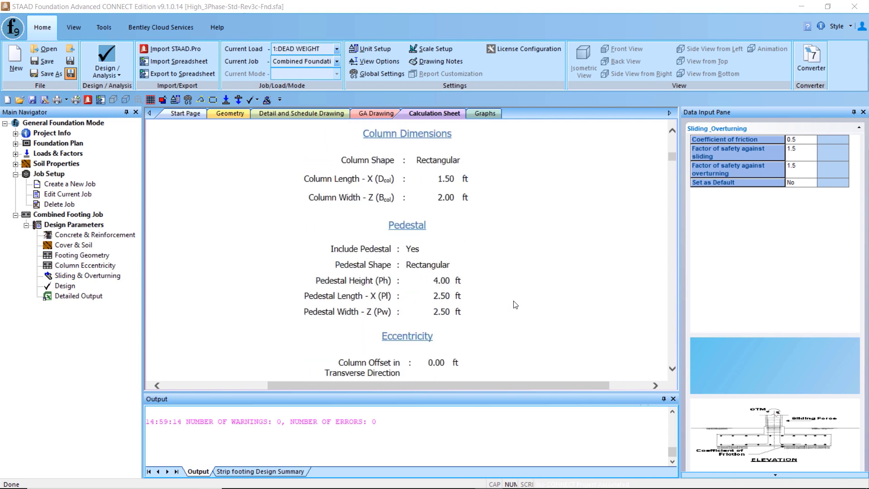
scroll(515, 318, "down", 9)
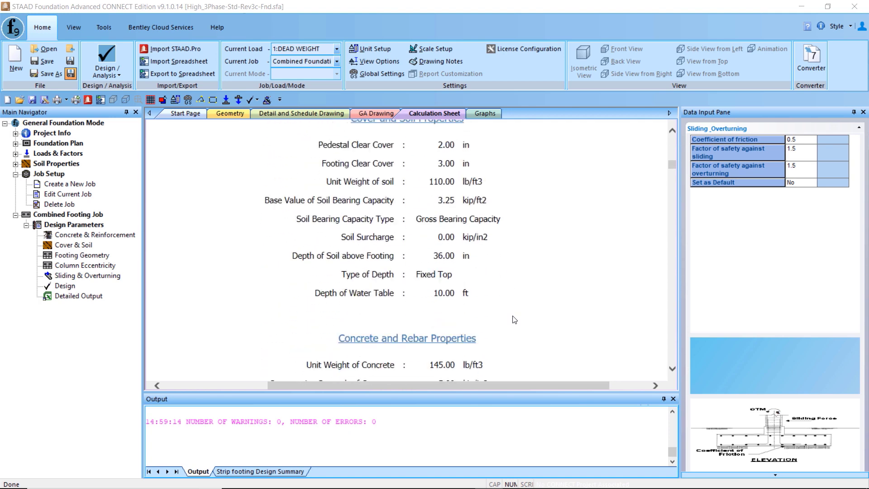
scroll(515, 320, "down", 4)
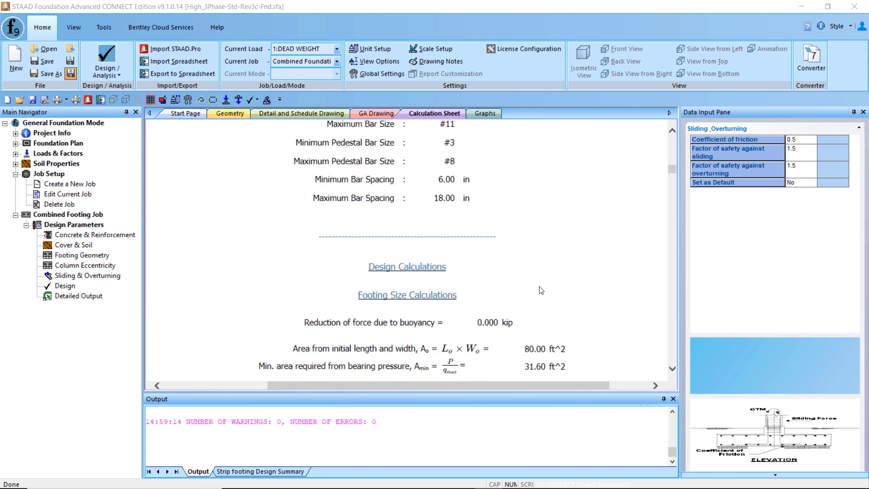
scroll(358, 285, "down", 6)
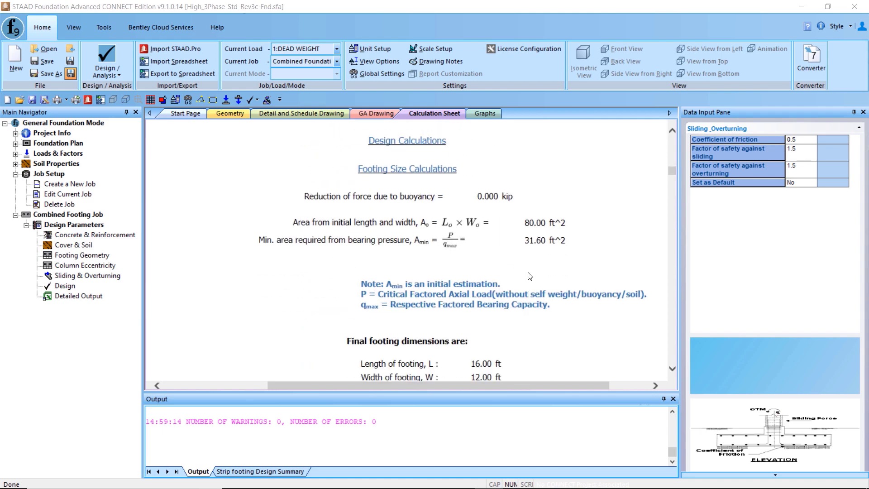
- Review the load combination table and the applied loads on top of the pedestals for the combined footing
scroll(530, 281, "down", 15)
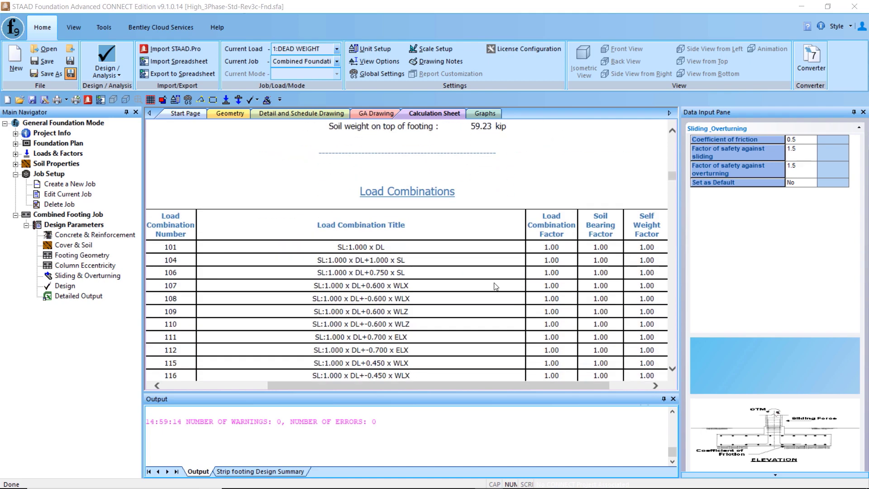
scroll(495, 290, "down", 8)
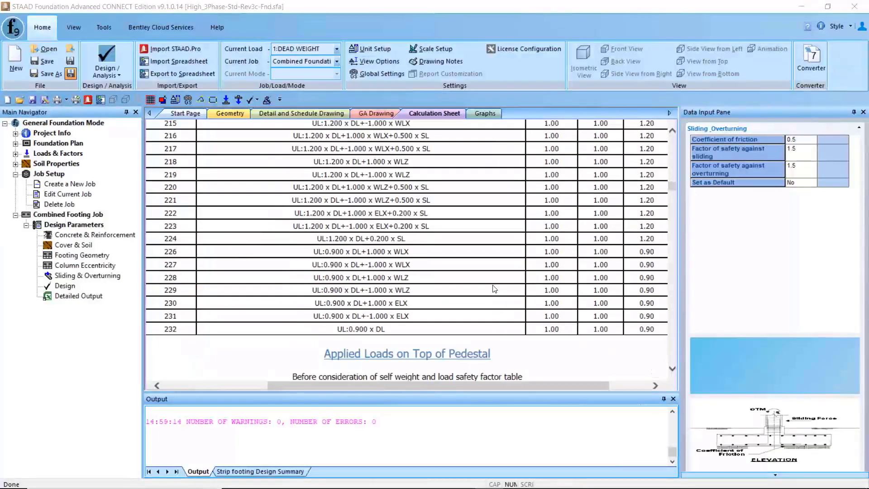
scroll(493, 294, "down", 5)
scroll(493, 293, "down", 12)
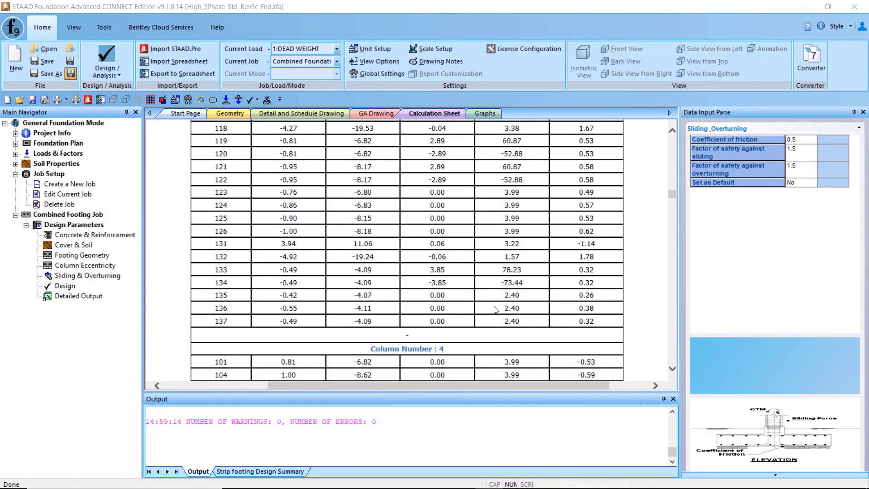
scroll(495, 312, "down", 15)
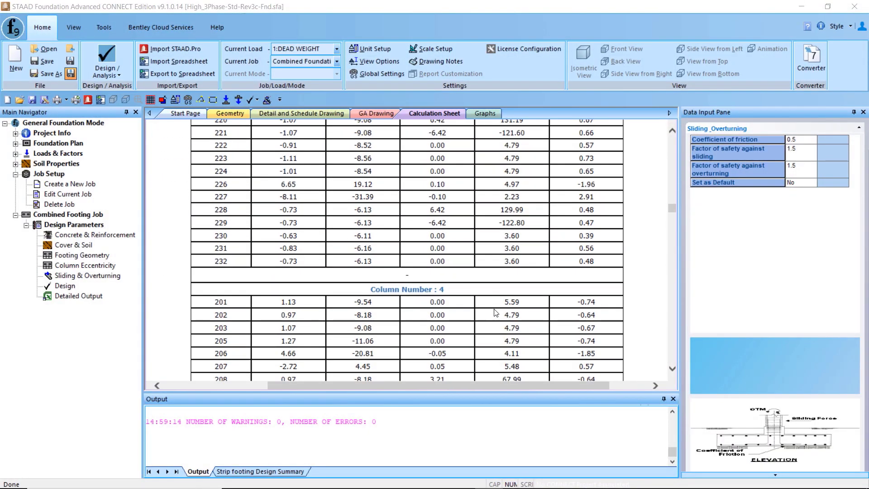
- Examine the combined footing's corner pressures, sliding and overturning checks, shear checks and flexure moment diagram in the calculation sheet
scroll(550, 312, "down", 5)
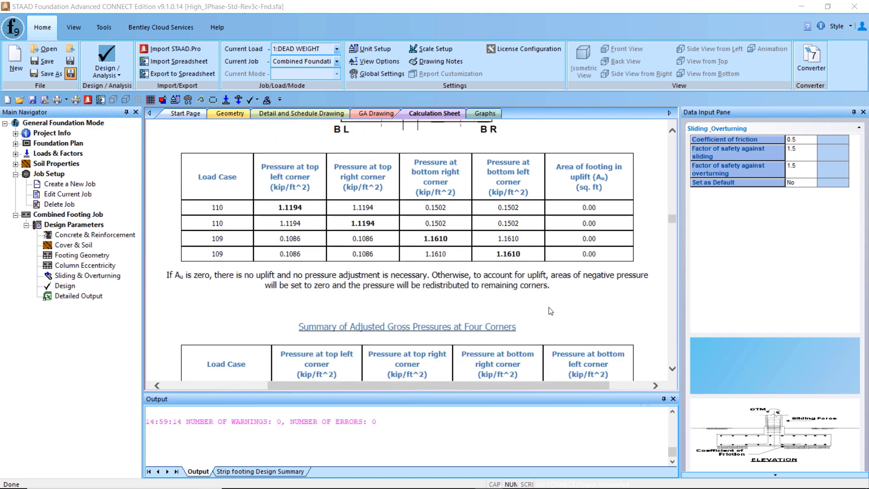
scroll(551, 311, "down", 15)
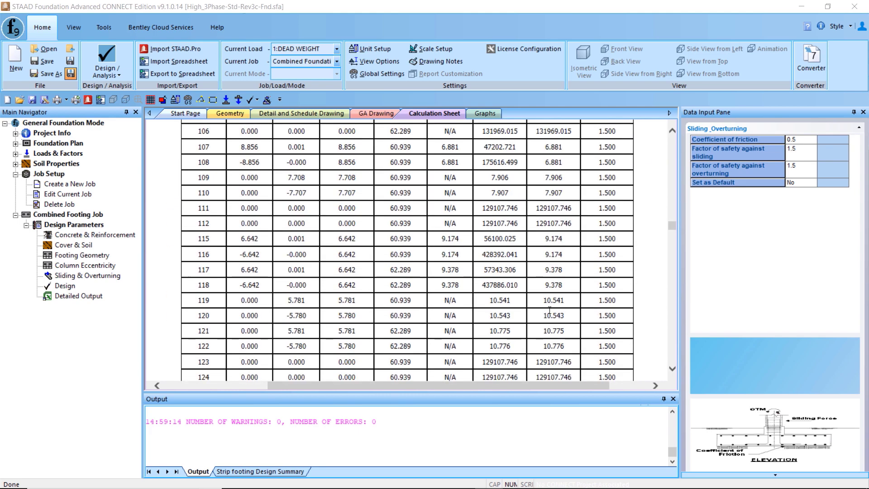
scroll(551, 313, "down", 15)
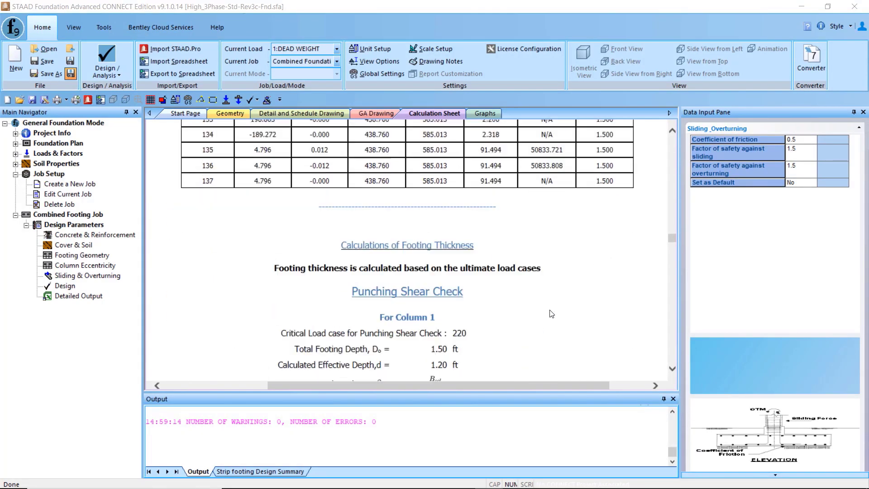
scroll(552, 313, "down", 15)
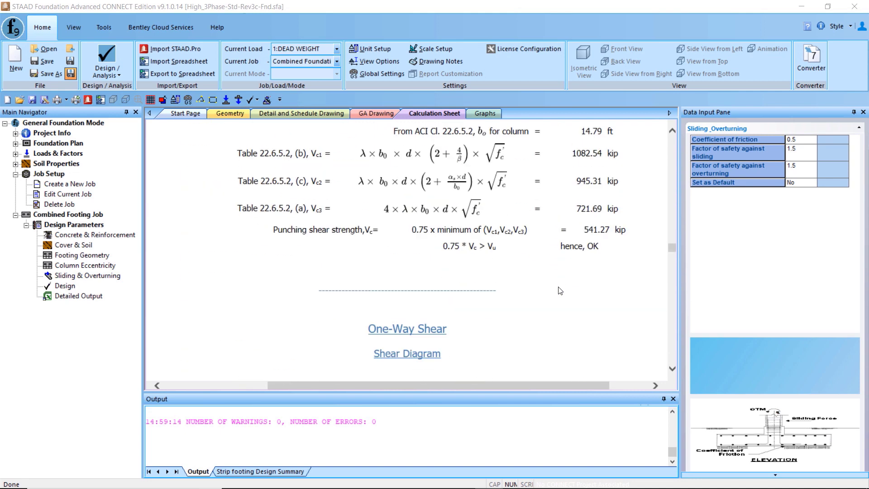
scroll(560, 290, "down", 3)
scroll(562, 292, "down", 15)
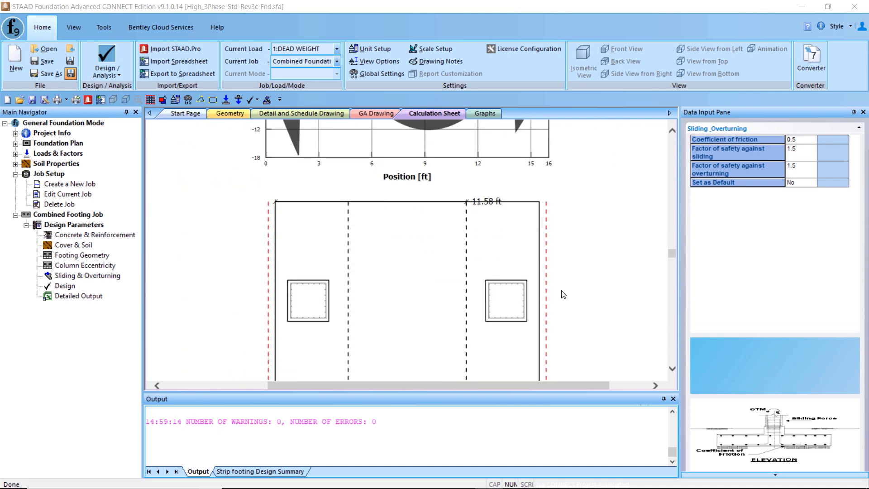
scroll(563, 299, "down", 4)
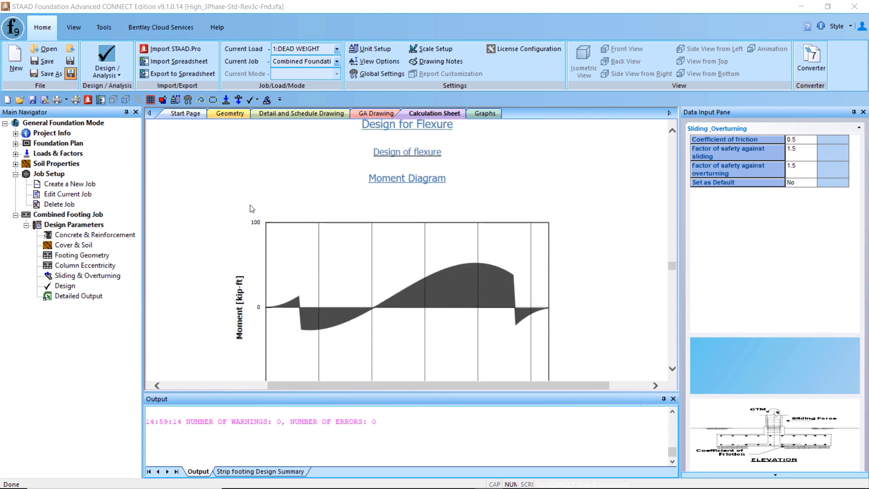
- Open the combined footing's detail drawing and inspect the elevation with its two pedestals
left_click(295, 116)
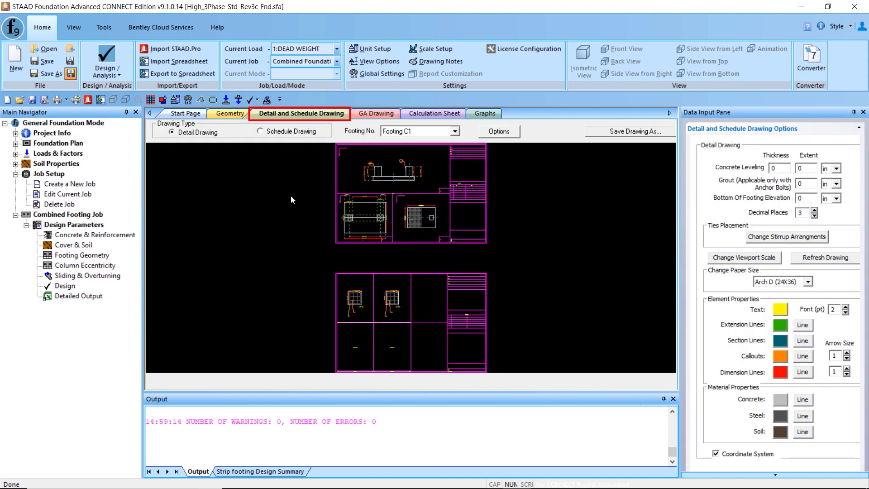
middle_click_drag(450, 244, 459, 331)
scroll(441, 304, "up", 4)
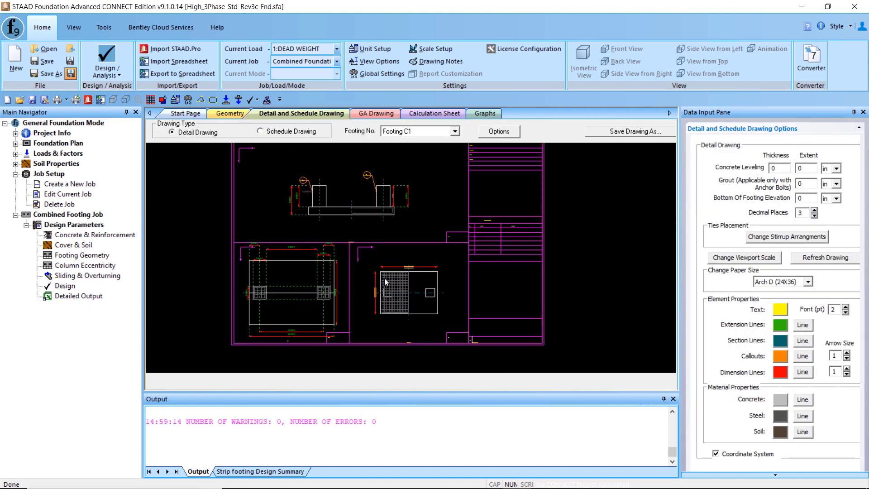
middle_click_drag(384, 278, 398, 303)
scroll(390, 294, "up", 1)
scroll(354, 234, "up", 3)
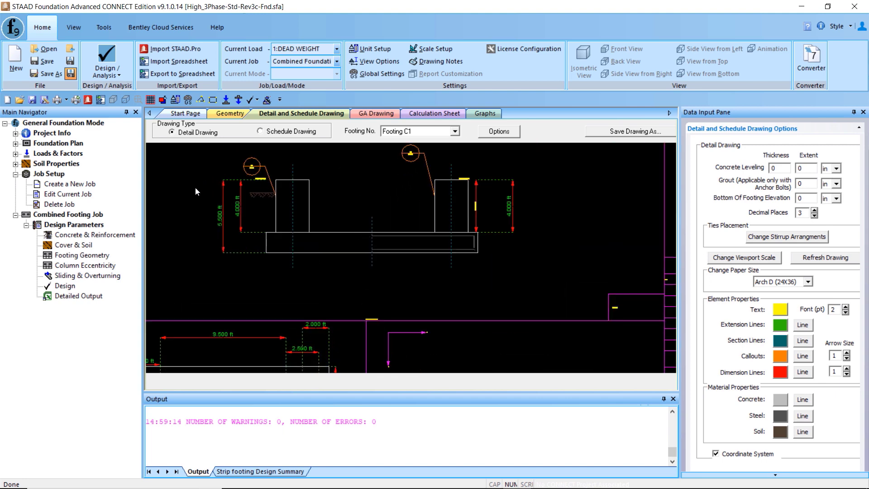
scroll(429, 234, "down", 5)
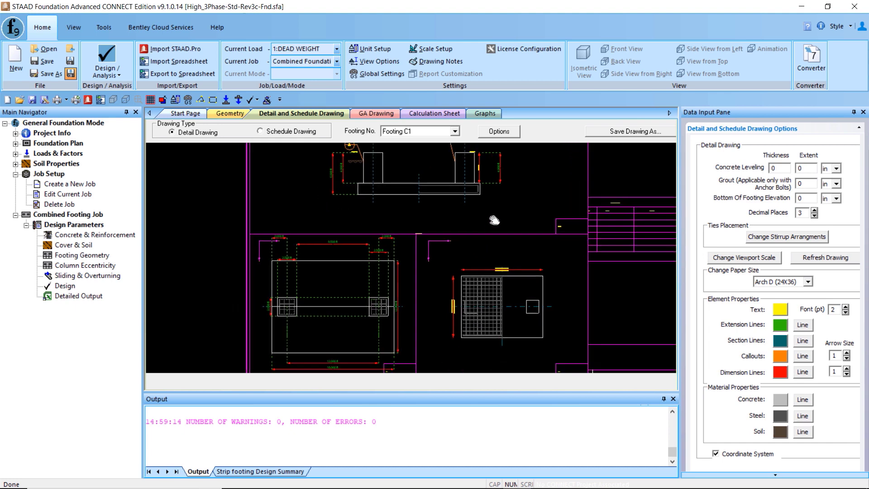
- Inspect the plan view and reinforcement layout in the combined footing's detail drawing
scroll(399, 238, "up", 3)
scroll(379, 246, "down", 2)
scroll(434, 220, "up", 3)
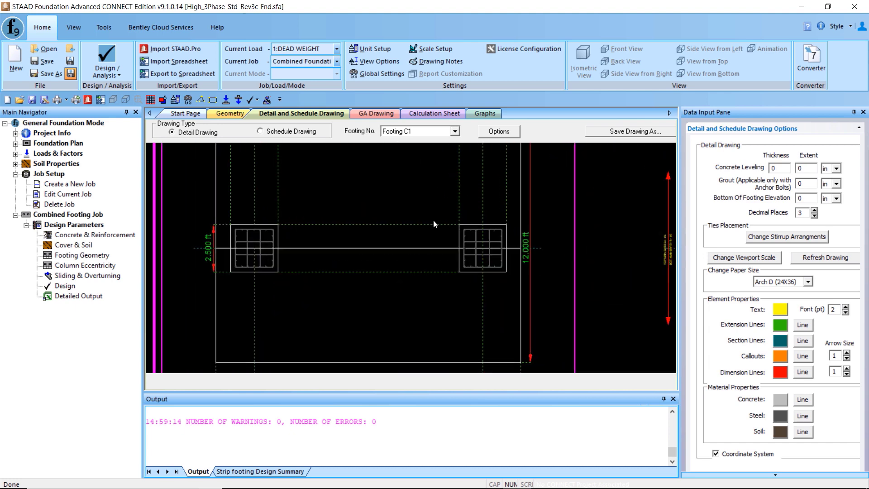
mouse_move(451, 233)
middle_mouse_down()
mouse_move(411, 258)
mouse_move(322, 261)
middle_mouse_up()
scroll(454, 265, "up", 1)
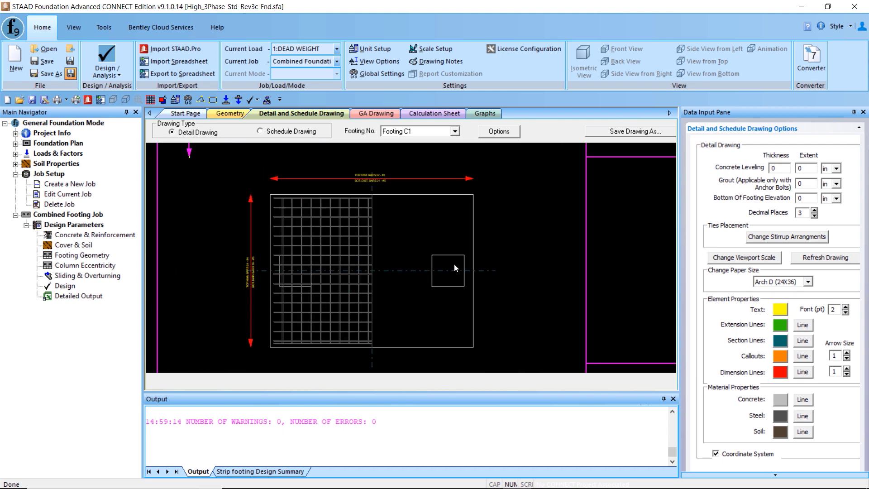
scroll(428, 257, "down", 3)
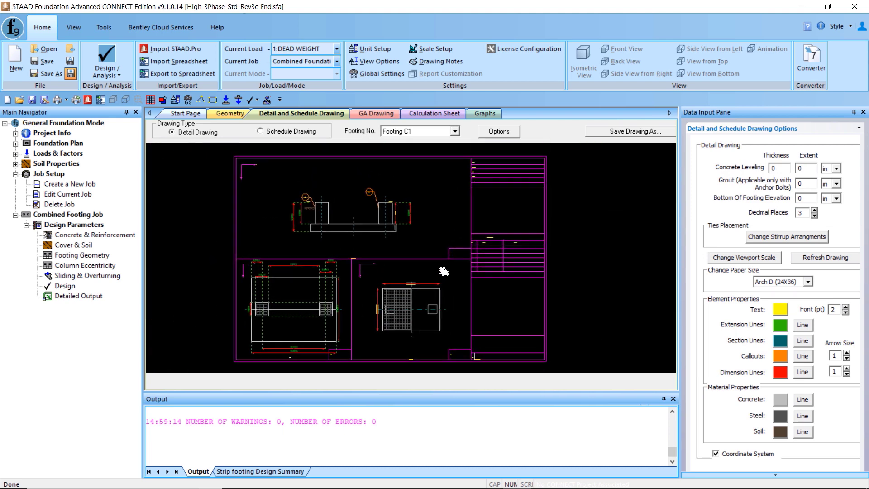
- Switch the current job to Spread Footings and inspect footing 1's plan and elevation in the detail drawing
left_click(337, 62)
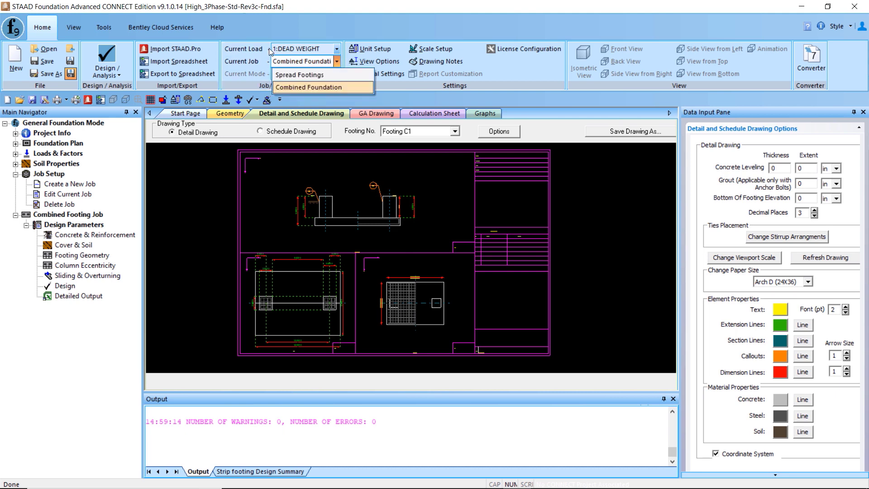
left_click(336, 74)
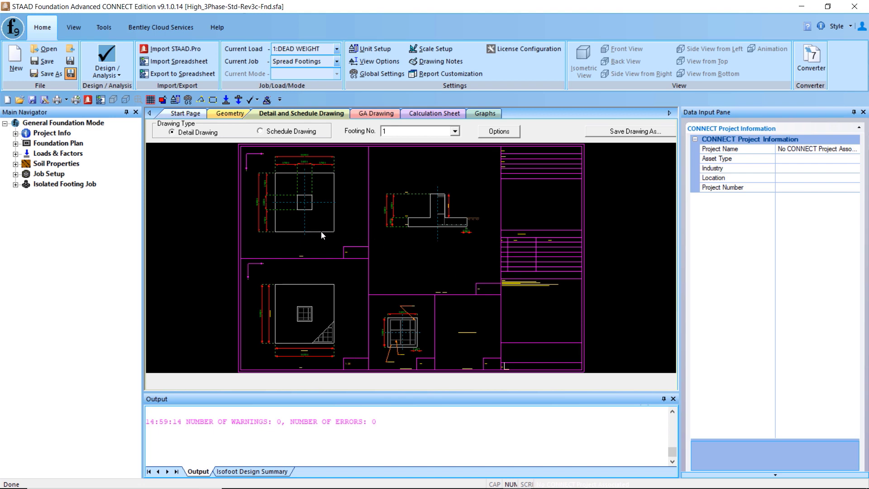
scroll(323, 236, "up", 2)
scroll(324, 243, "up", 3)
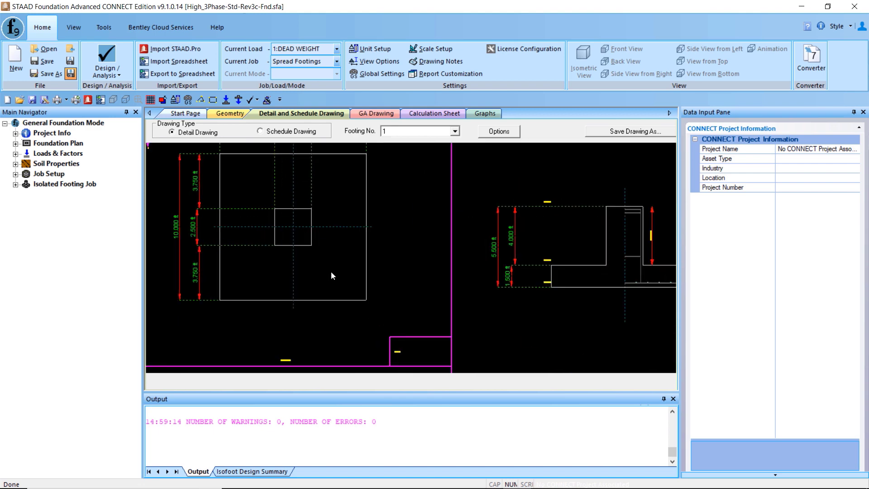
scroll(365, 313, "down", 1)
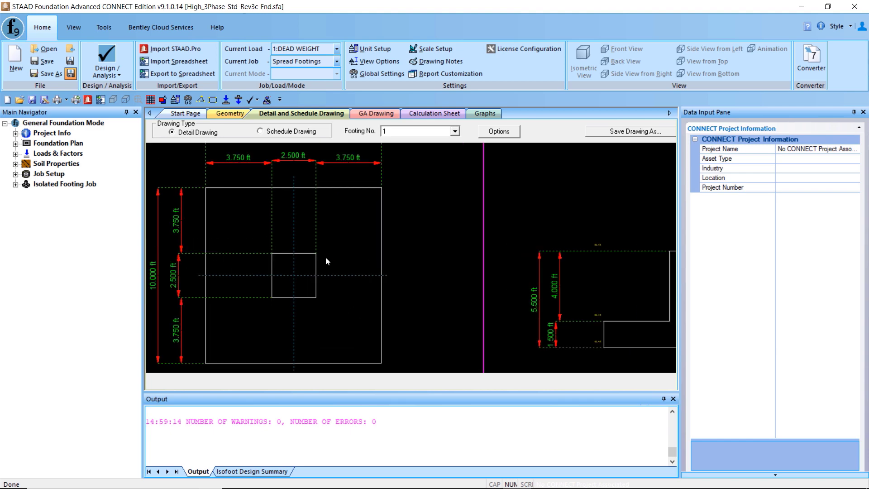
scroll(329, 255, "down", 1)
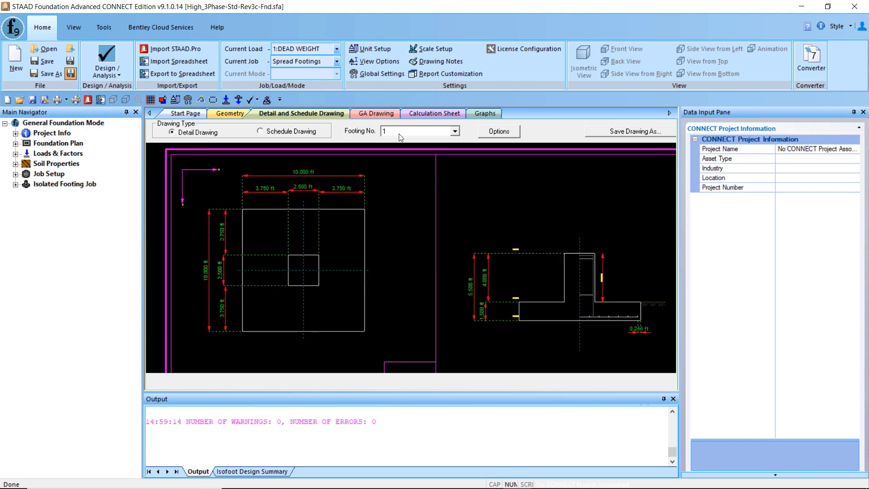
middle_click_drag(547, 332, 313, 305)
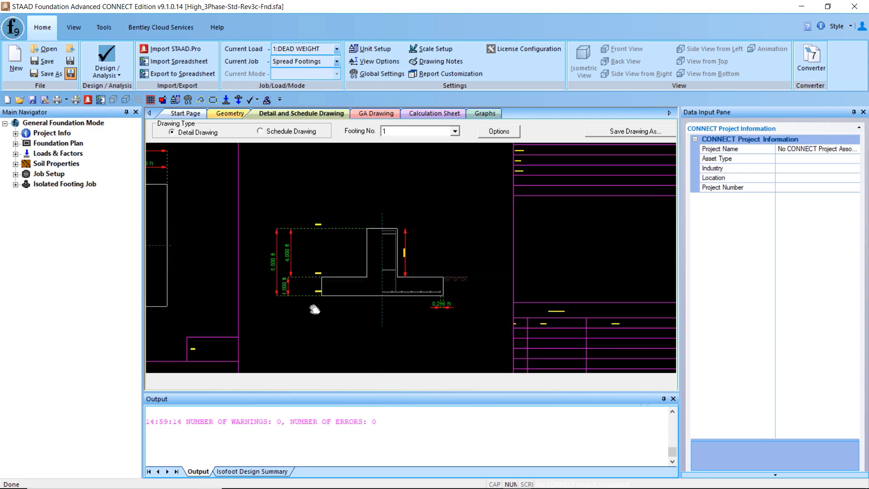
- Examine footing 1's elevation, footing plan and pedestal section with their dimensions and reinforcement in the detail drawing
scroll(319, 311, "up", 2)
scroll(319, 312, "up", 2)
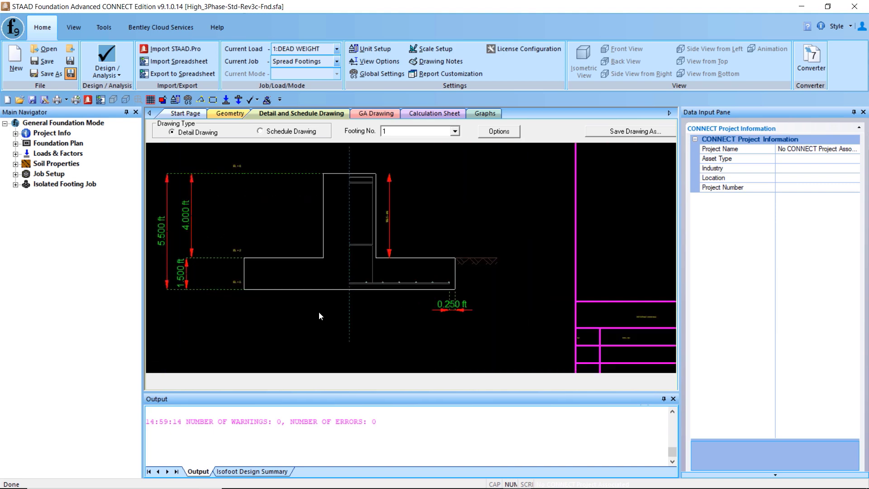
scroll(319, 311, "down", 4)
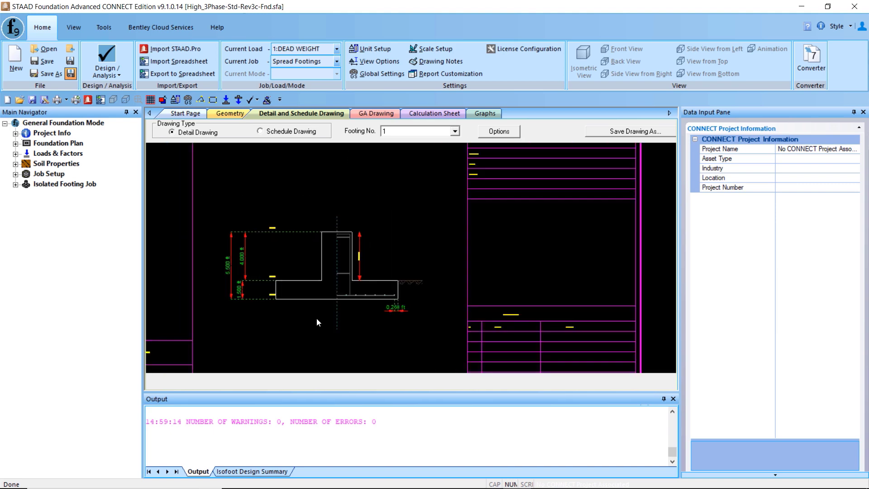
mouse_move(292, 334)
middle_mouse_down()
mouse_move(381, 194)
mouse_move(416, 270)
mouse_move(382, 289)
middle_mouse_up()
scroll(416, 272, "up", 3)
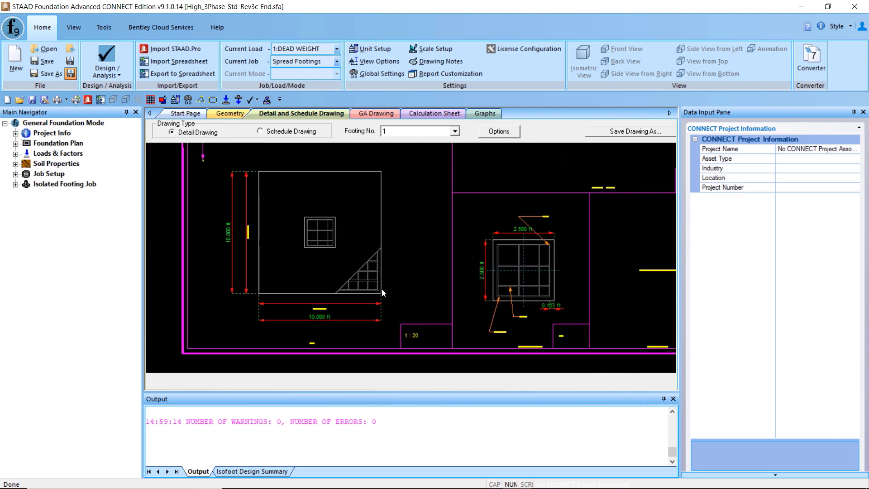
scroll(382, 288, "up", 2)
scroll(382, 287, "down", 2)
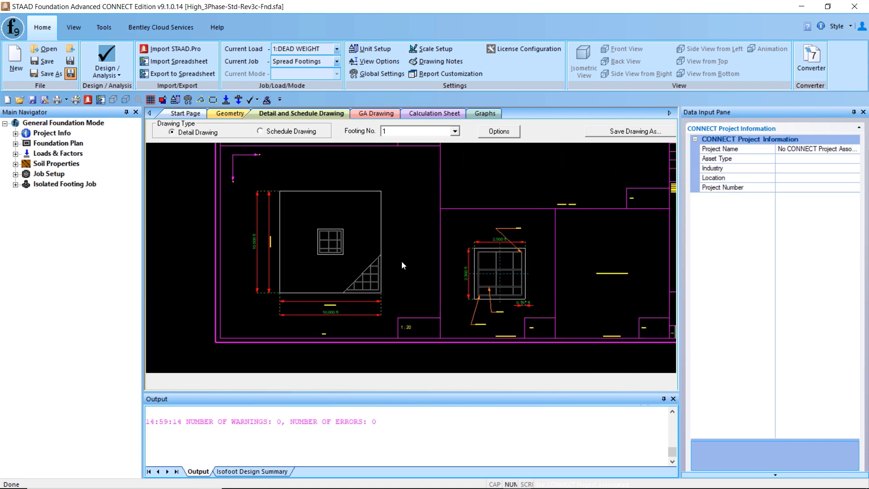
scroll(396, 262, "up", 1)
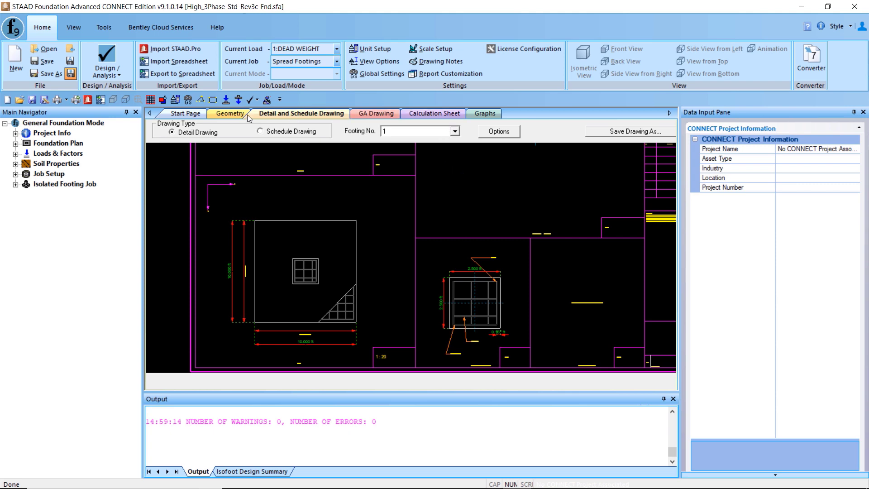
- Open the isolated footing calculation sheet and review footing 1's plan sketch, load combination tables and service-level applied column loads
left_click(429, 113)
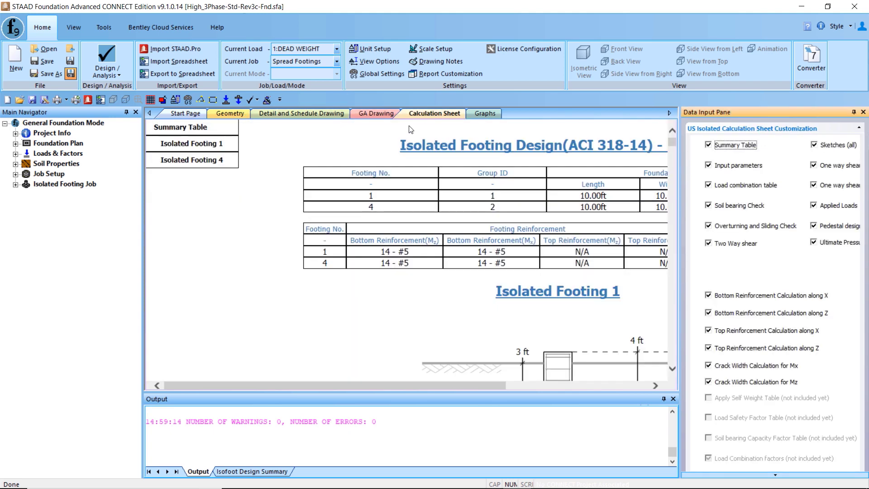
left_click_drag(388, 387, 499, 393)
scroll(448, 294, "down", 15)
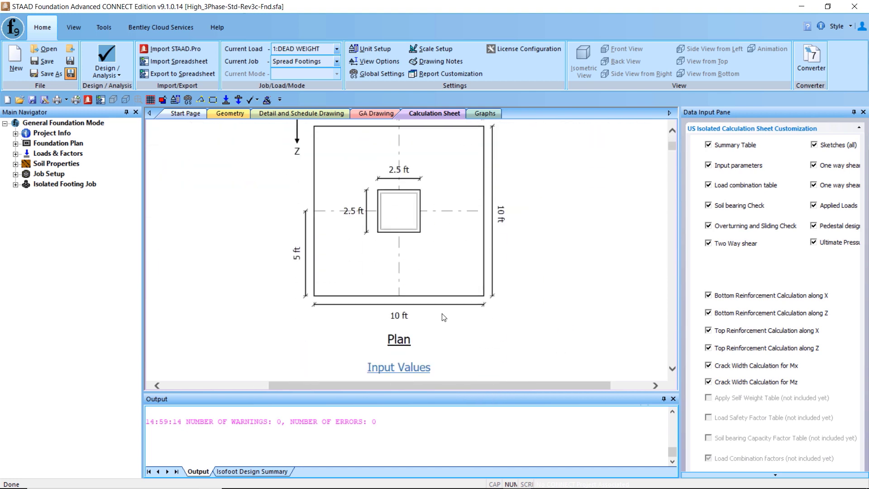
scroll(444, 344, "down", 20)
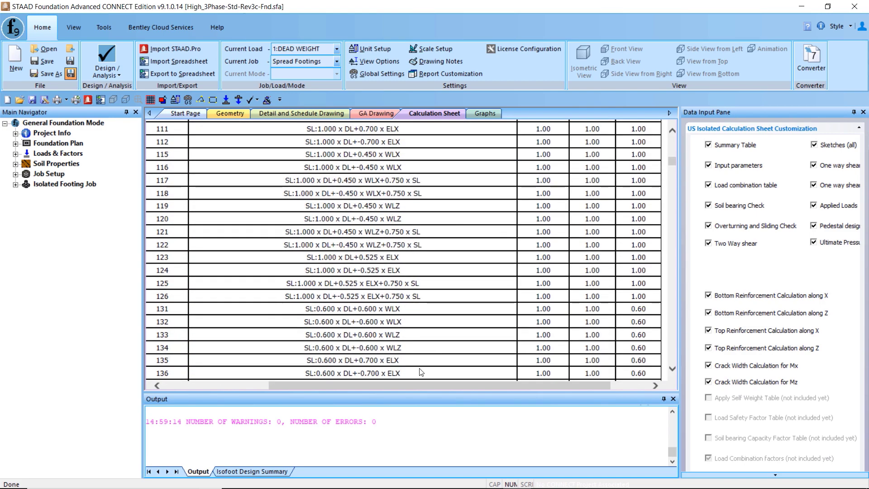
scroll(421, 371, "down", 10)
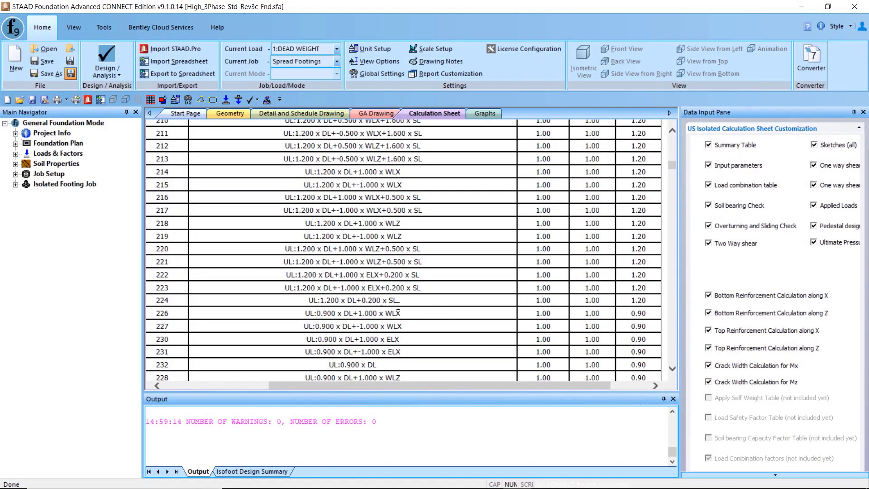
scroll(406, 335, "down", 10)
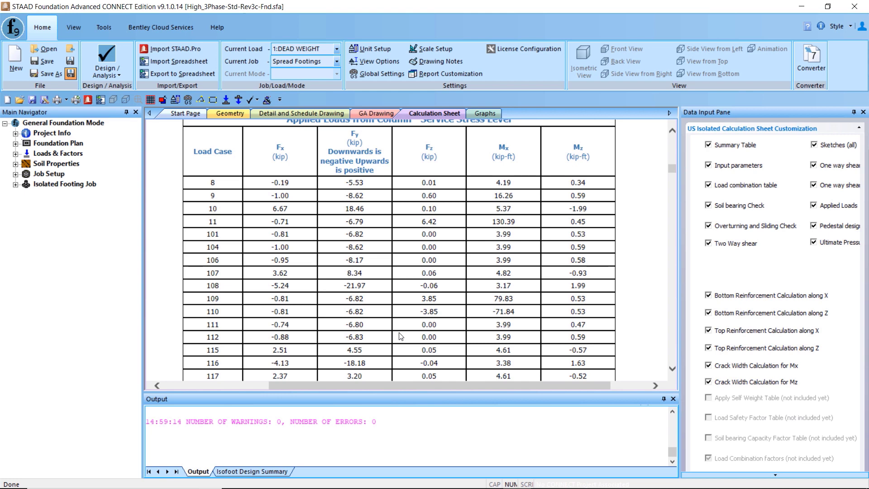